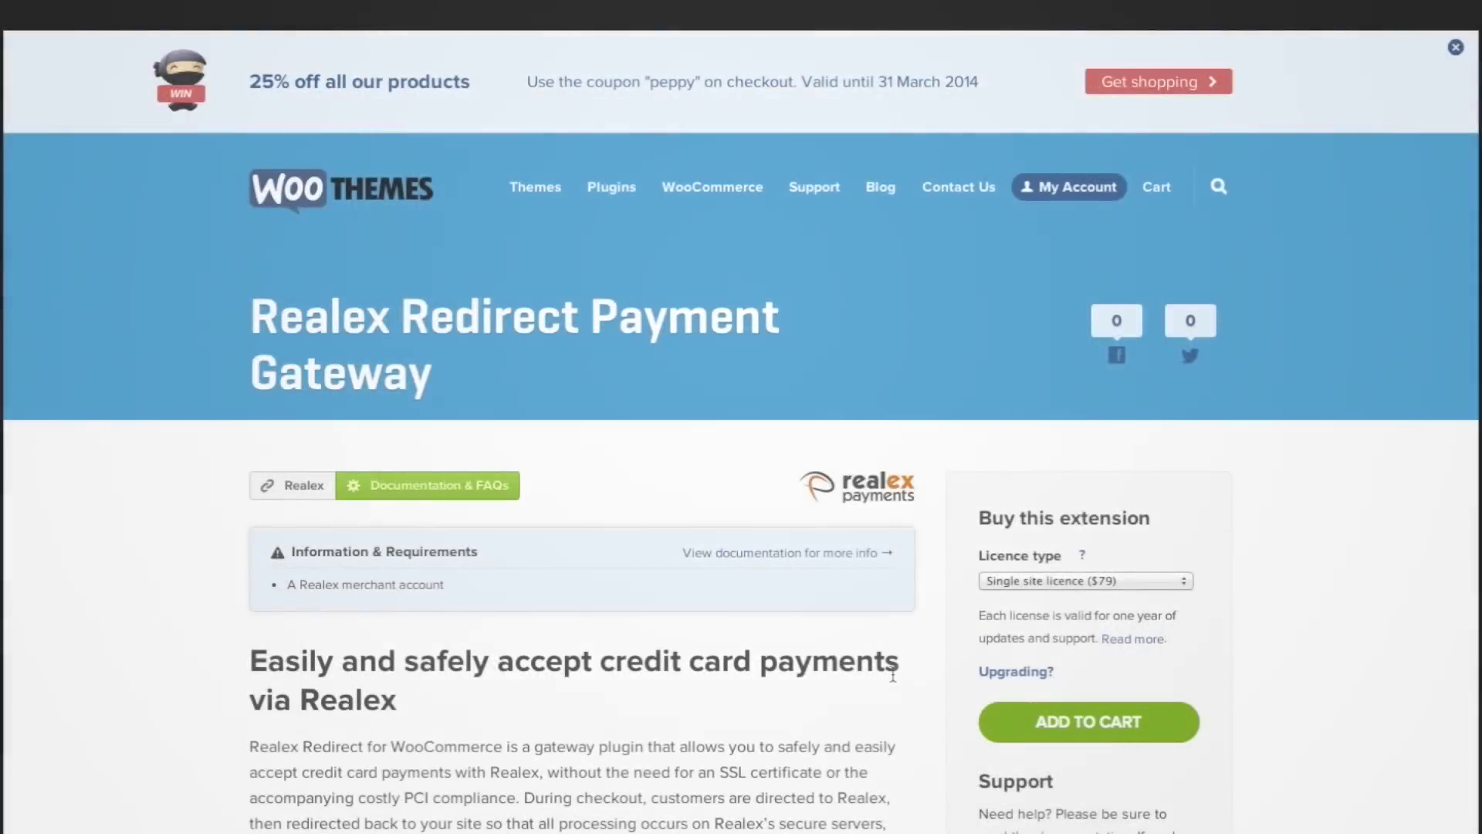
Step: Scroll down the Realex Redirect Payment Gateway page on WooThemes to its Key Features
scroll(892, 676, "down", 5)
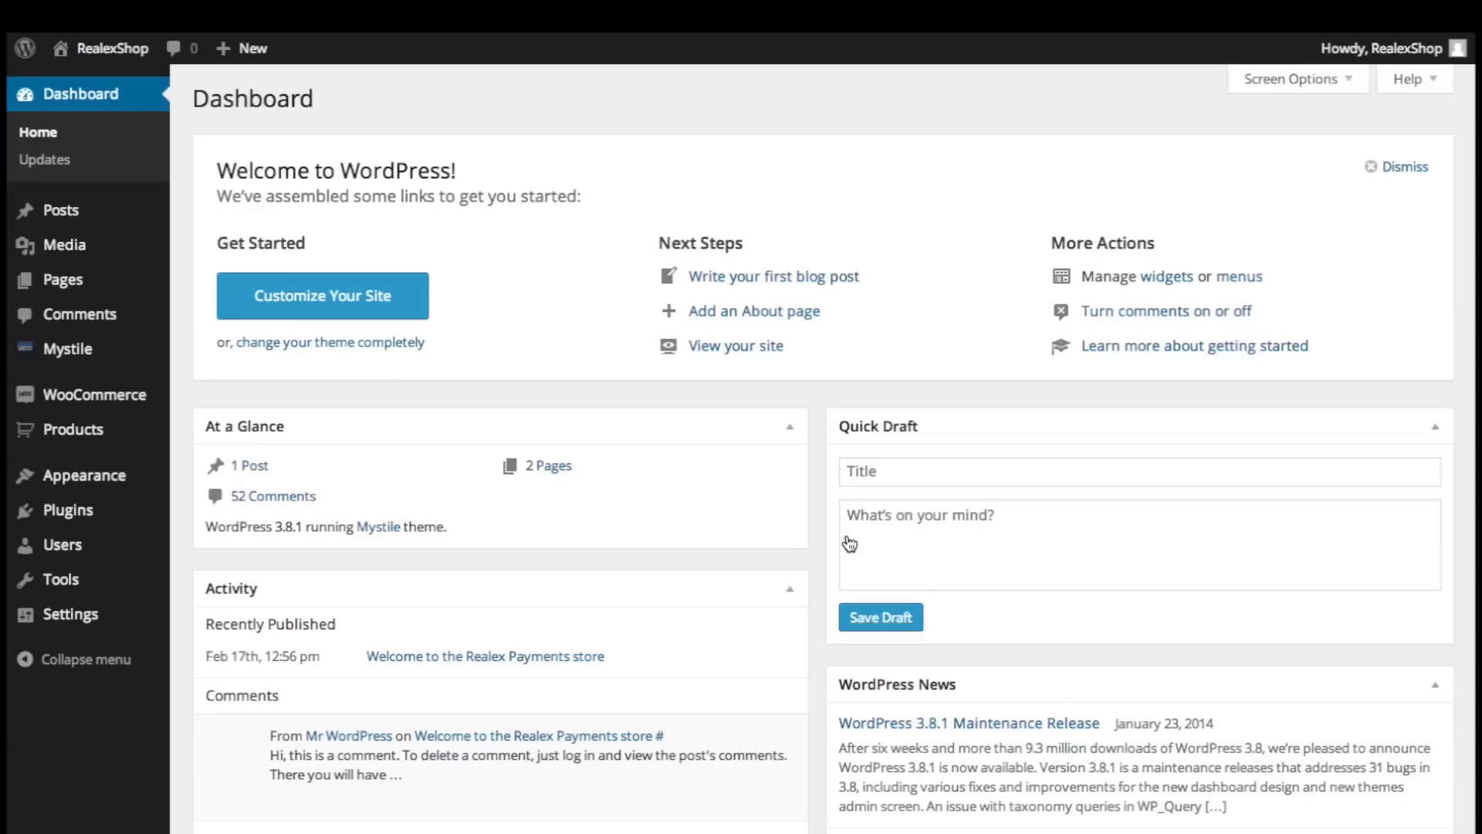
Step: Upload and install the woocommerce-gateway-realex.1.5.zip plugin
left_click(88, 515)
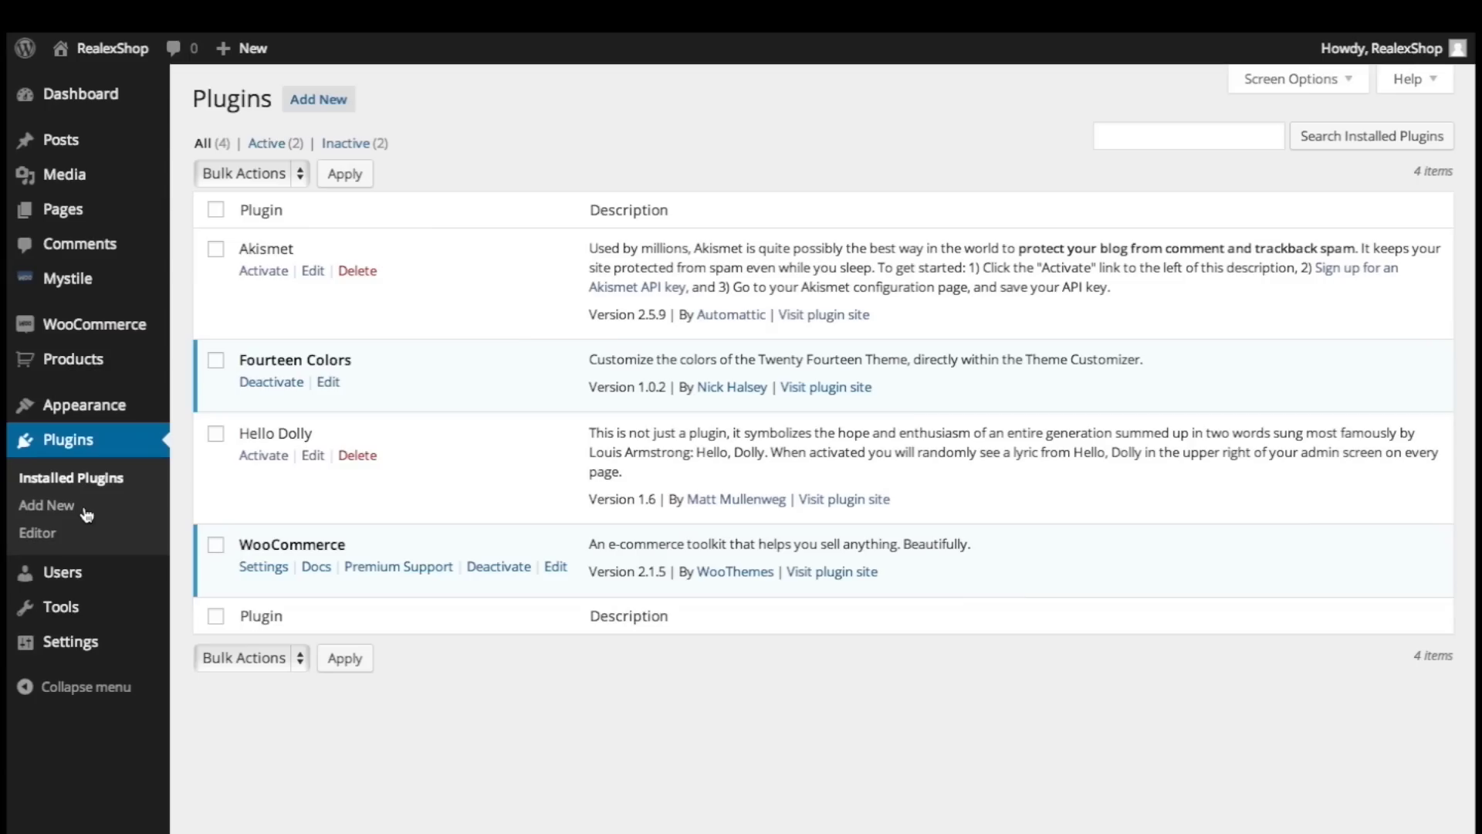
left_click(42, 510)
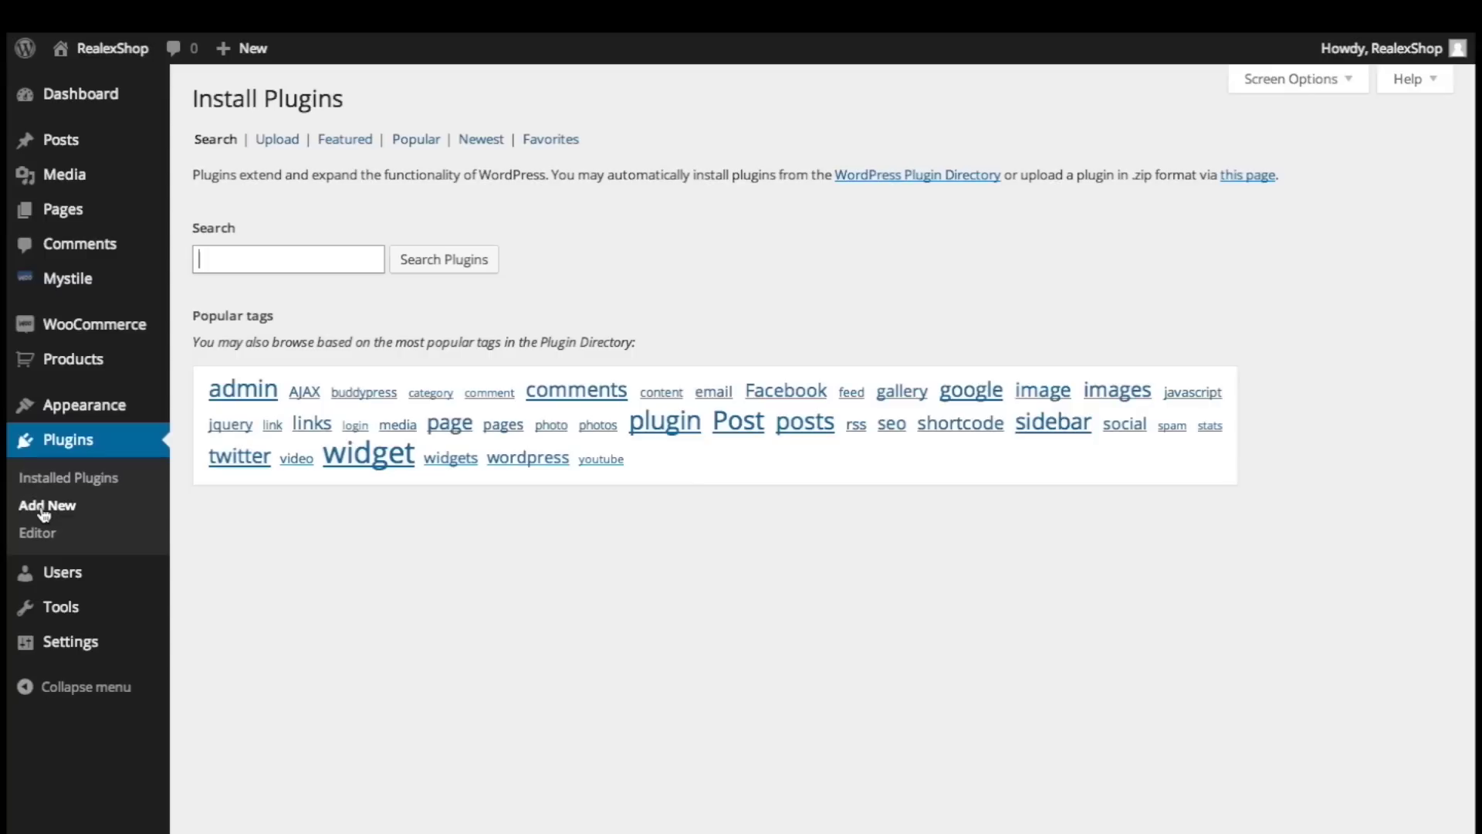
left_click(1249, 182)
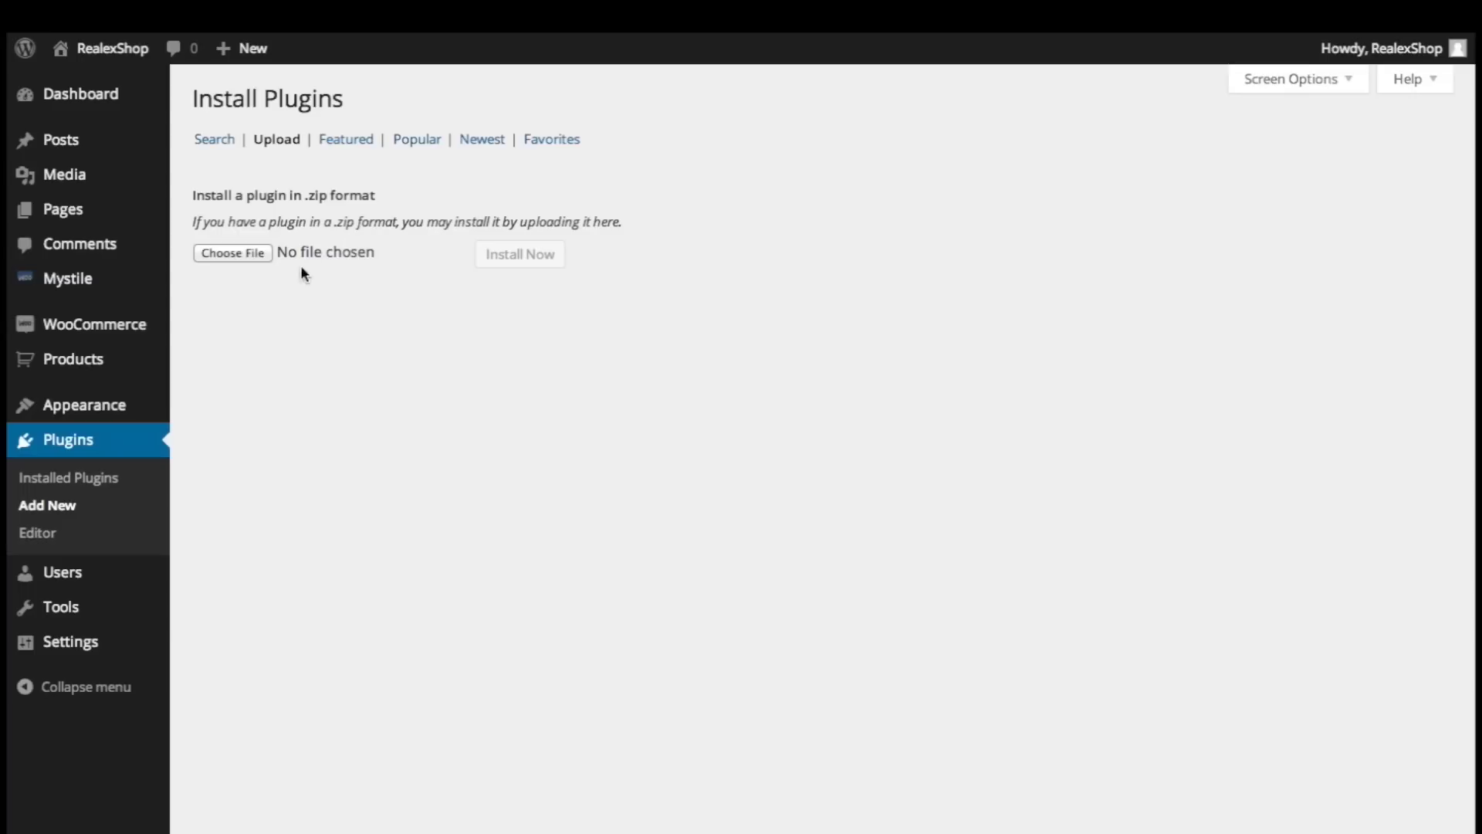
left_click(242, 252)
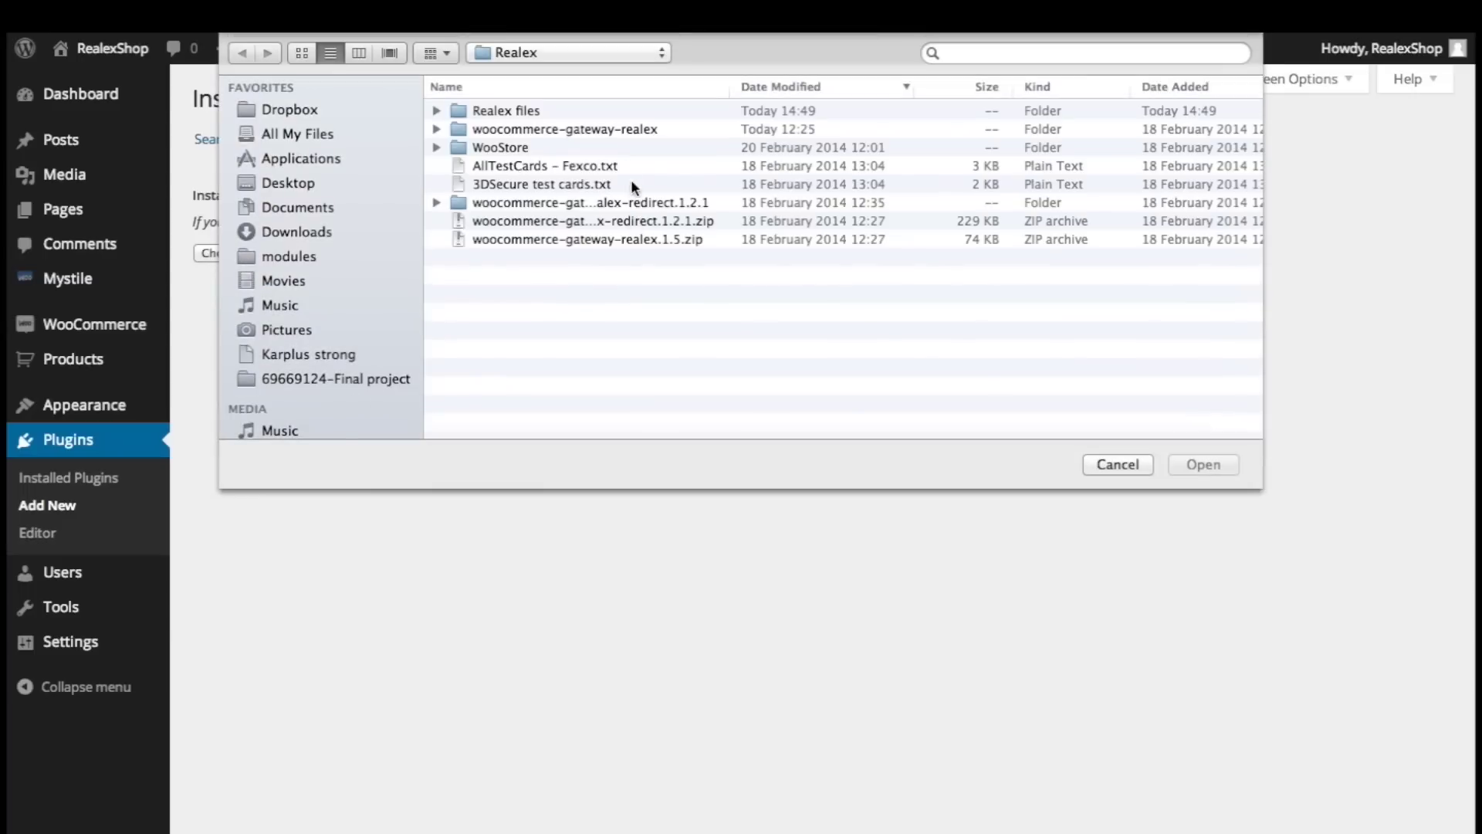
double_click(567, 240)
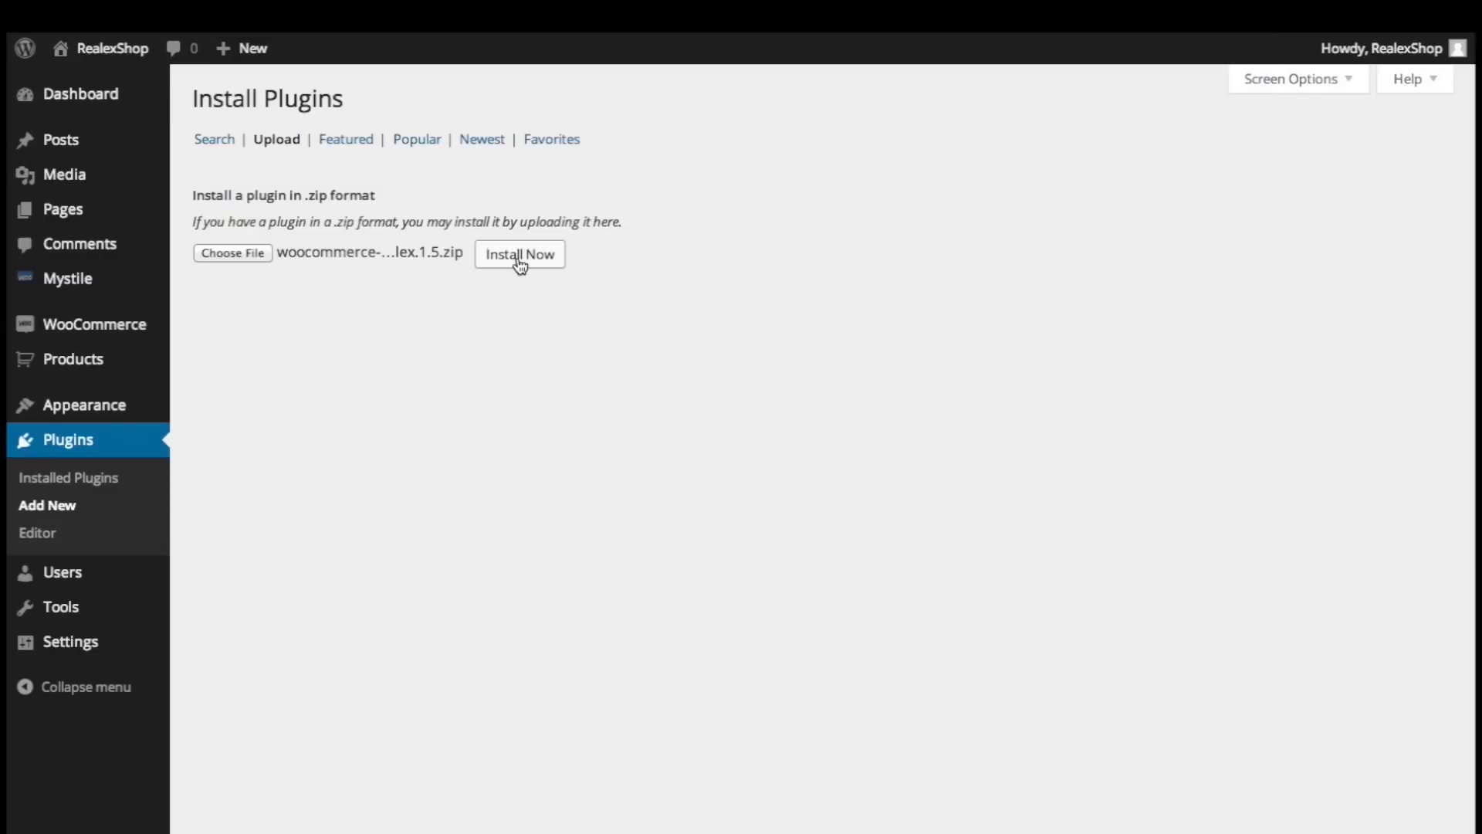
left_click(519, 261)
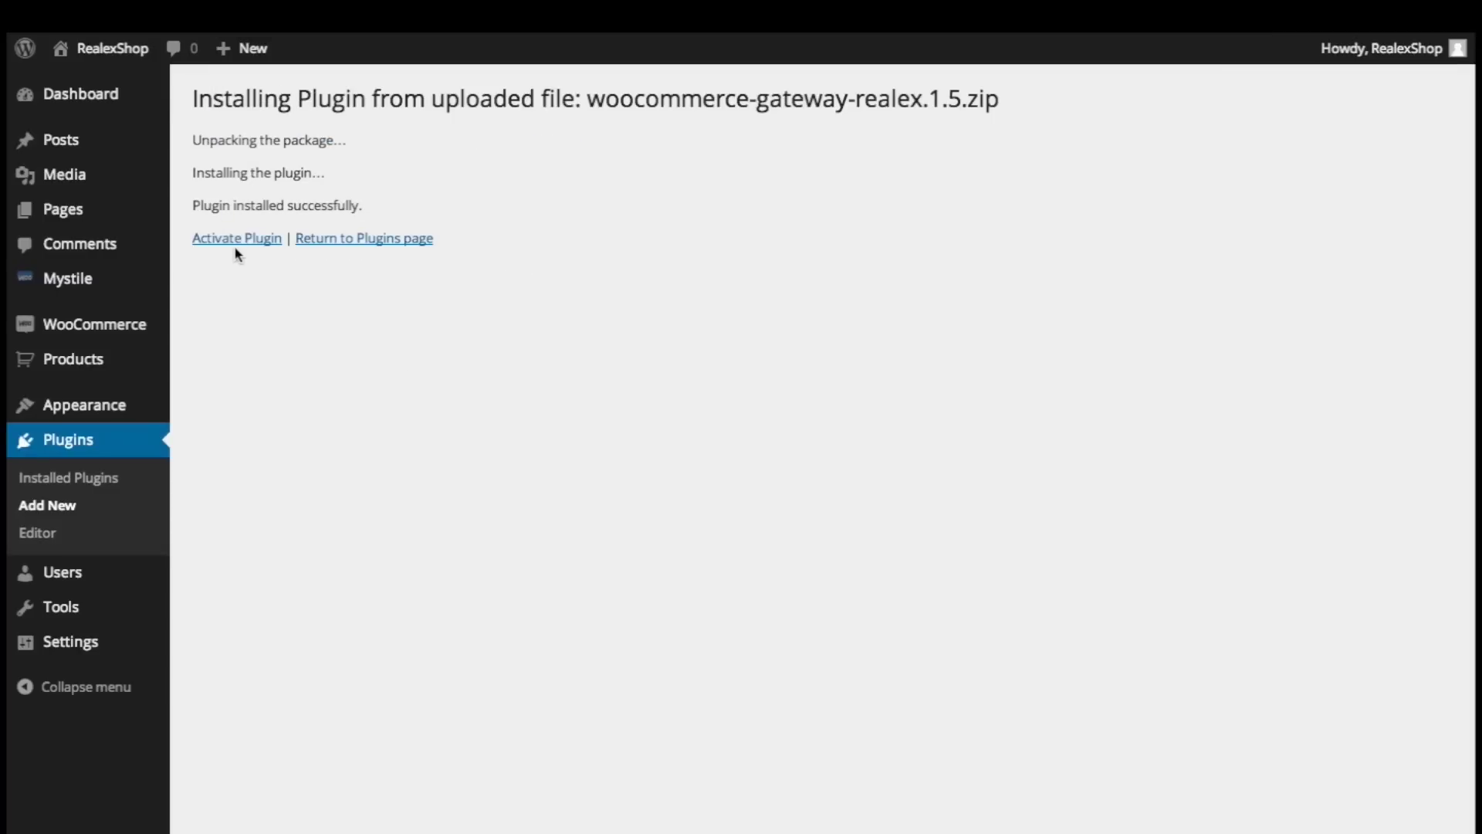
Step: Activate WooCommerce Realex Gateway and go to its configuration settings
left_click(236, 244)
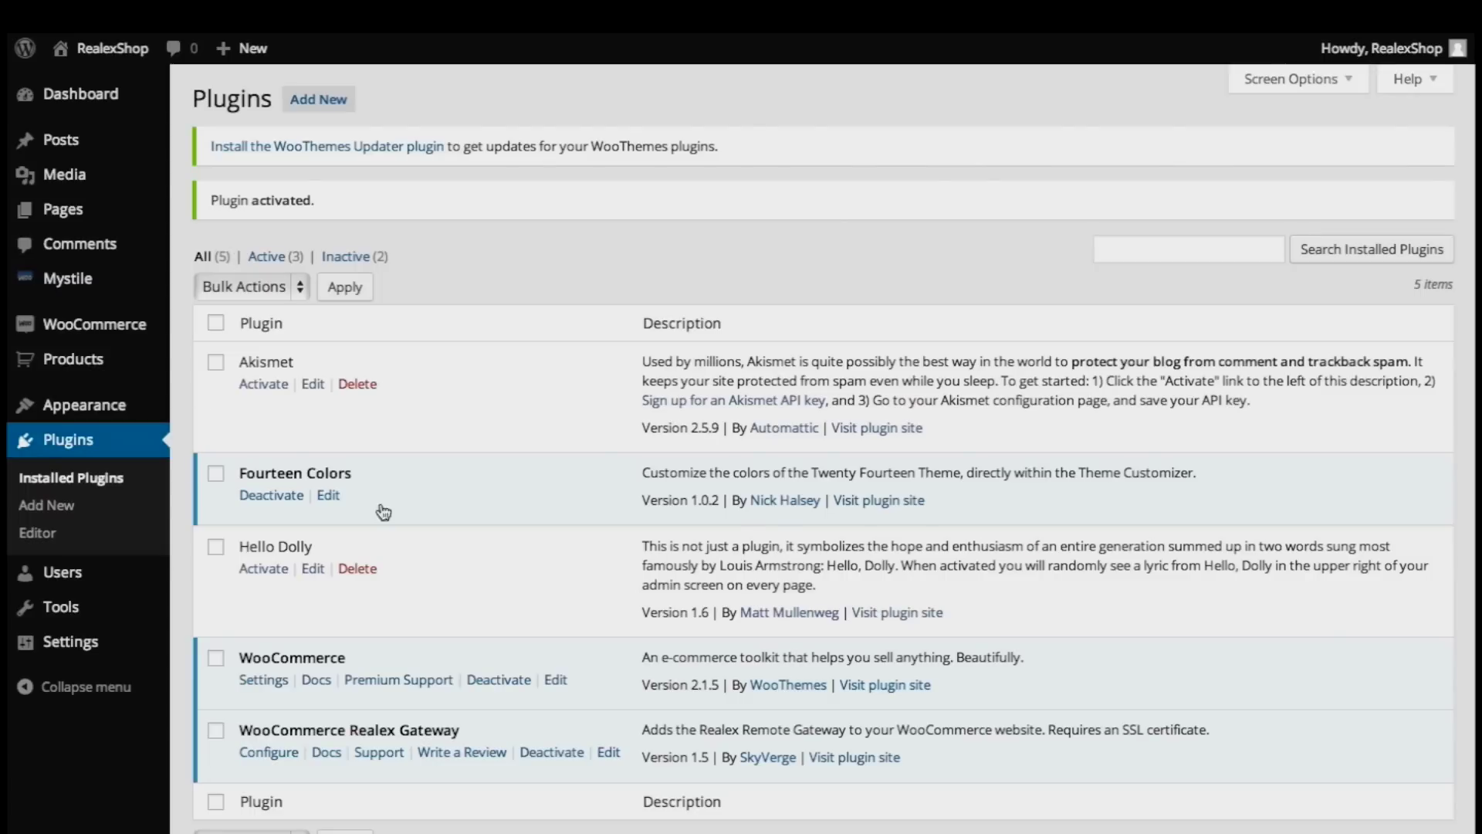
scroll(406, 432, "down", 2)
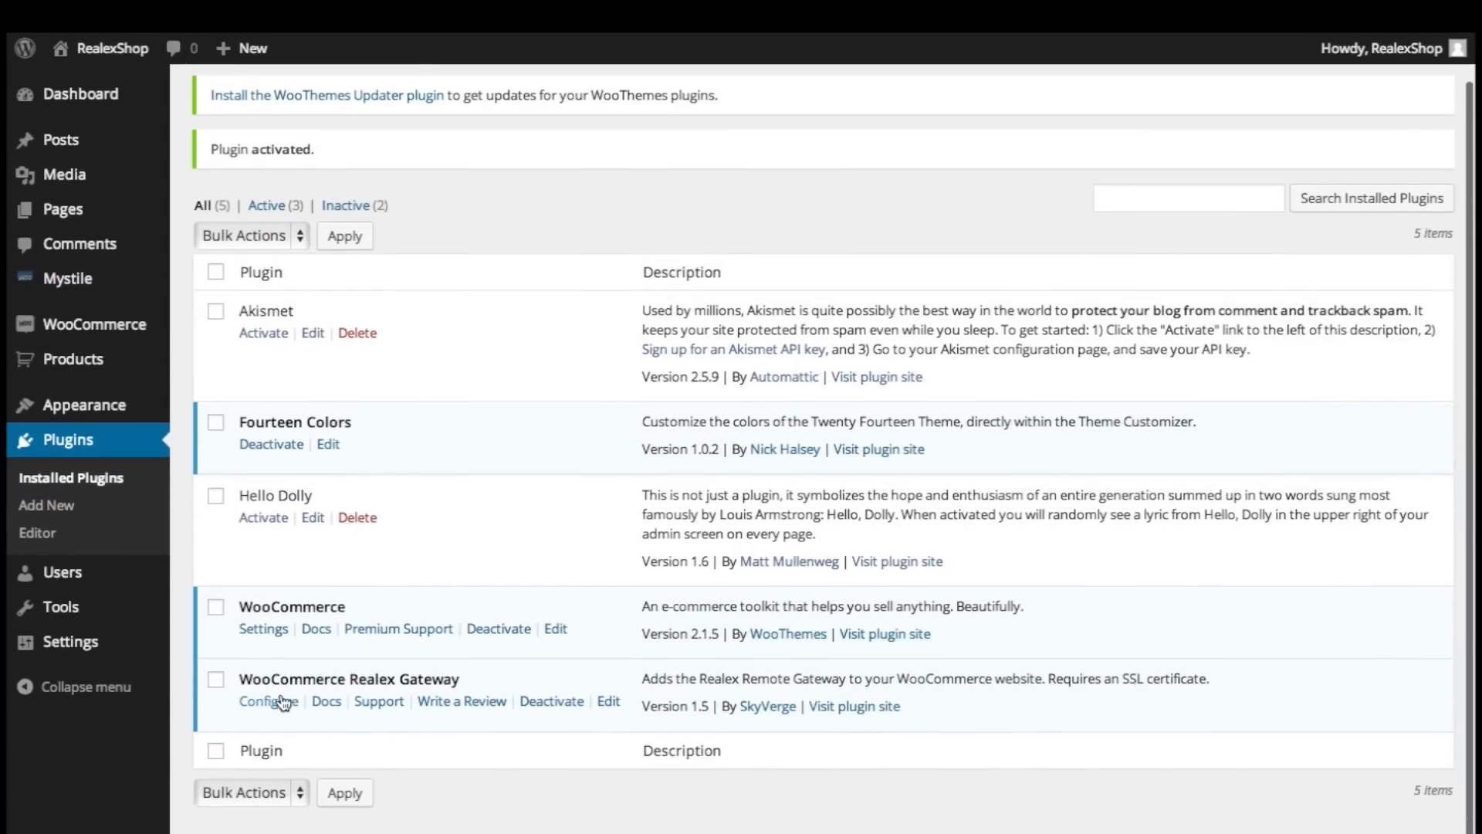
left_click(278, 709)
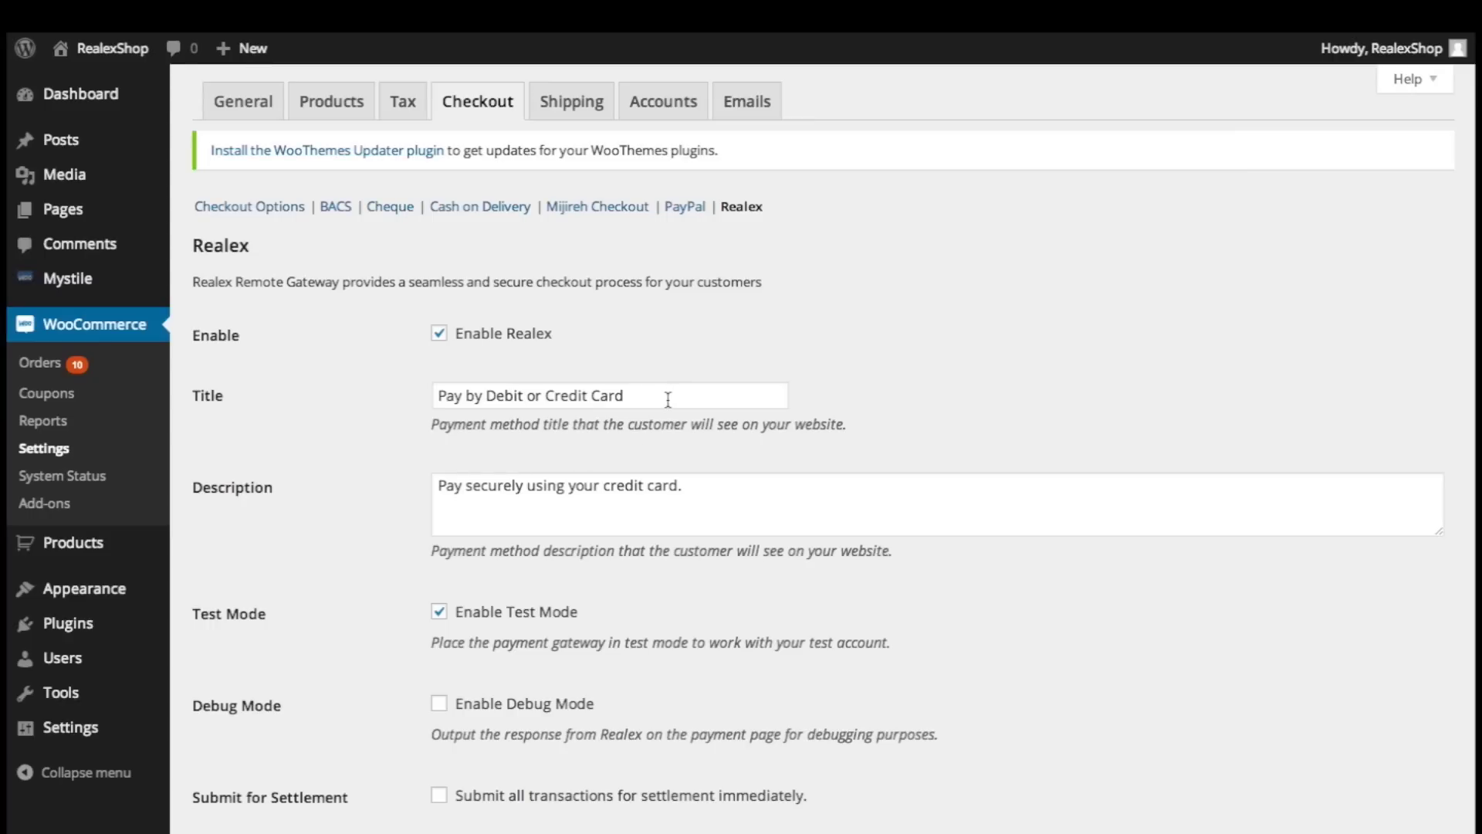
Step: Review the Realex payment title 'Pay by Debit or Credit Card' and its description text
left_click_drag(668, 399, 412, 400)
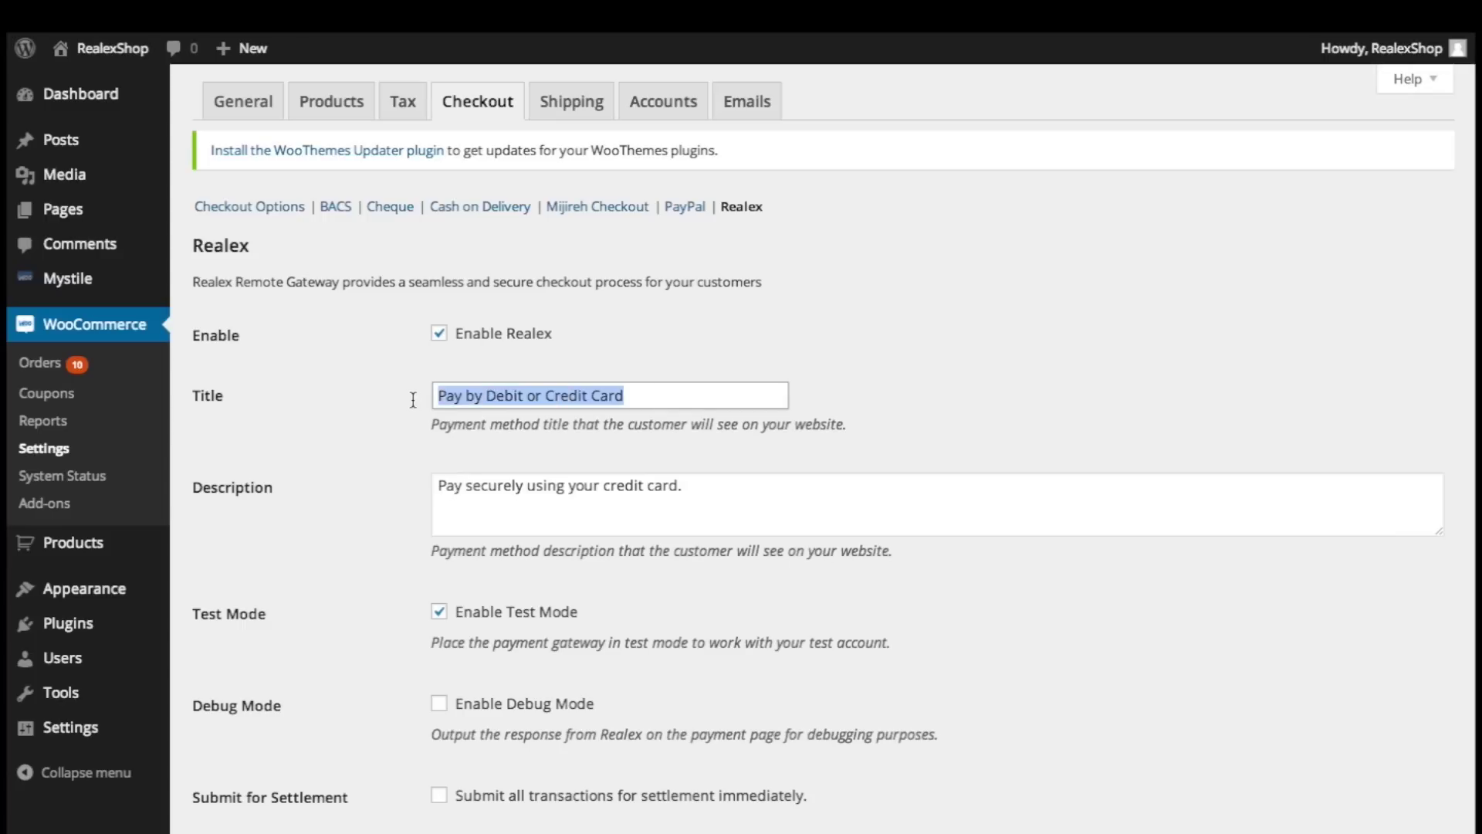
left_click(499, 454)
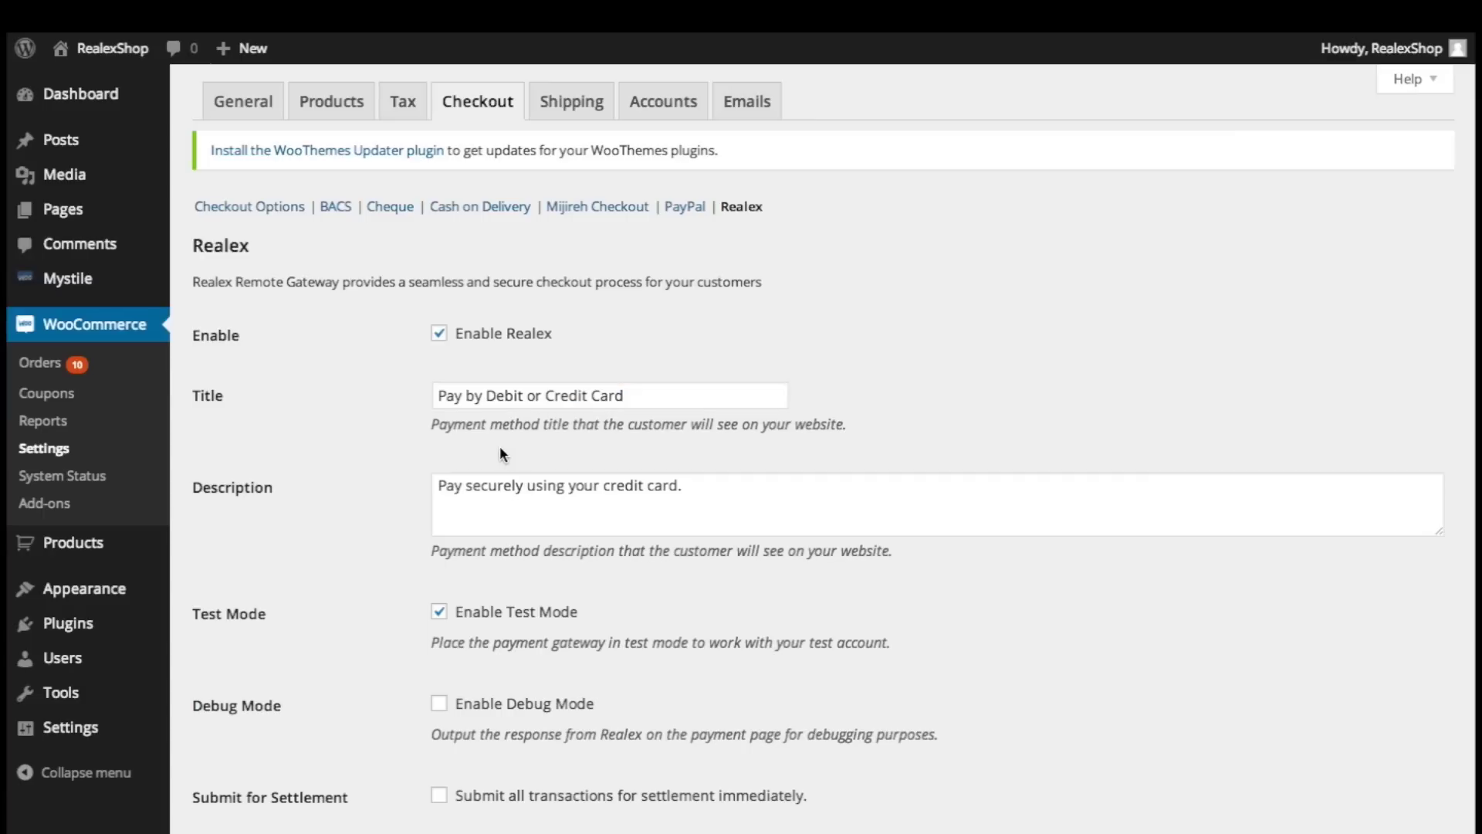
left_click_drag(698, 486, 406, 482)
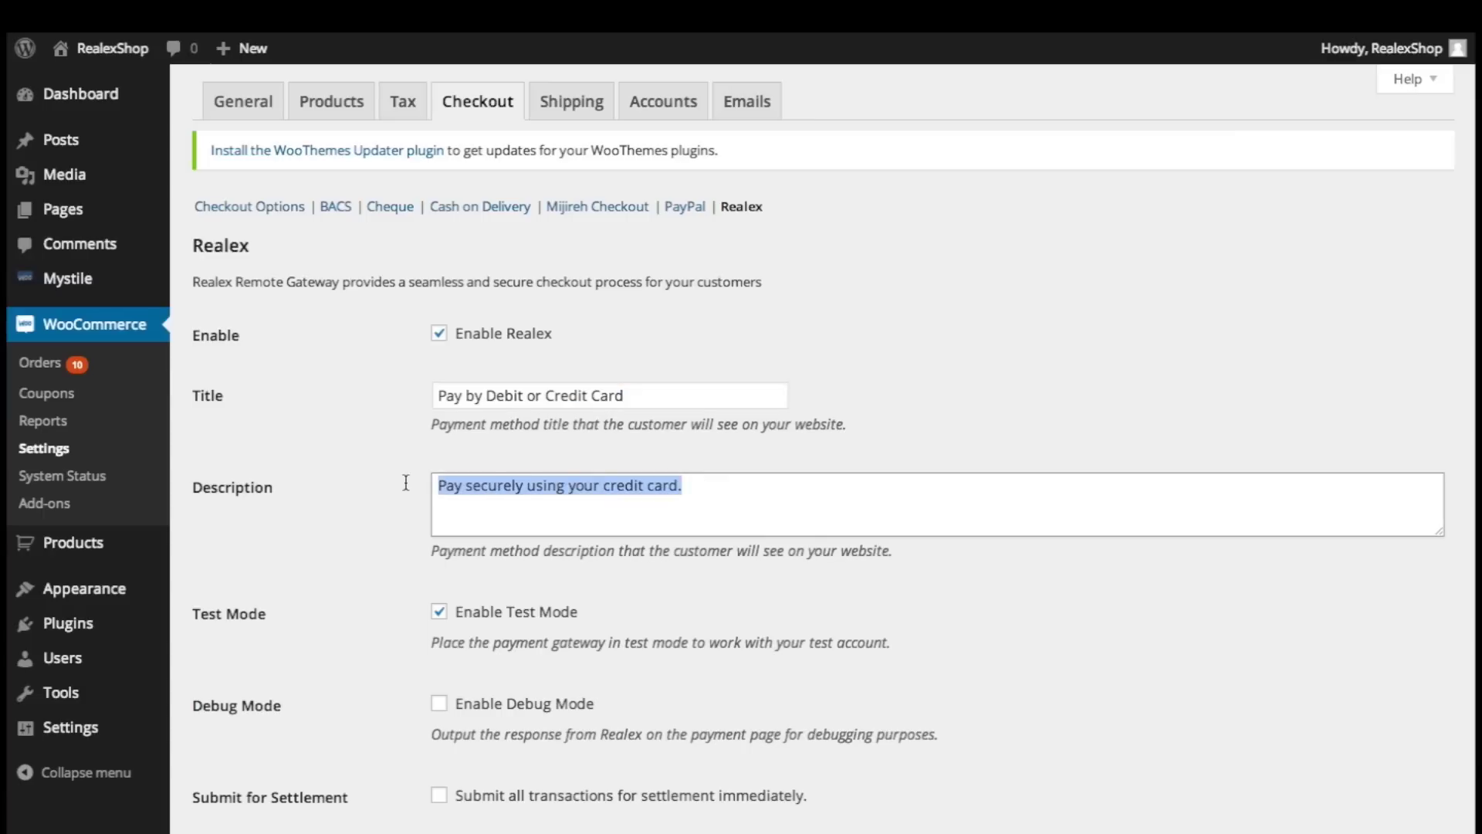
left_click(468, 448)
scroll(475, 585, "down", 3)
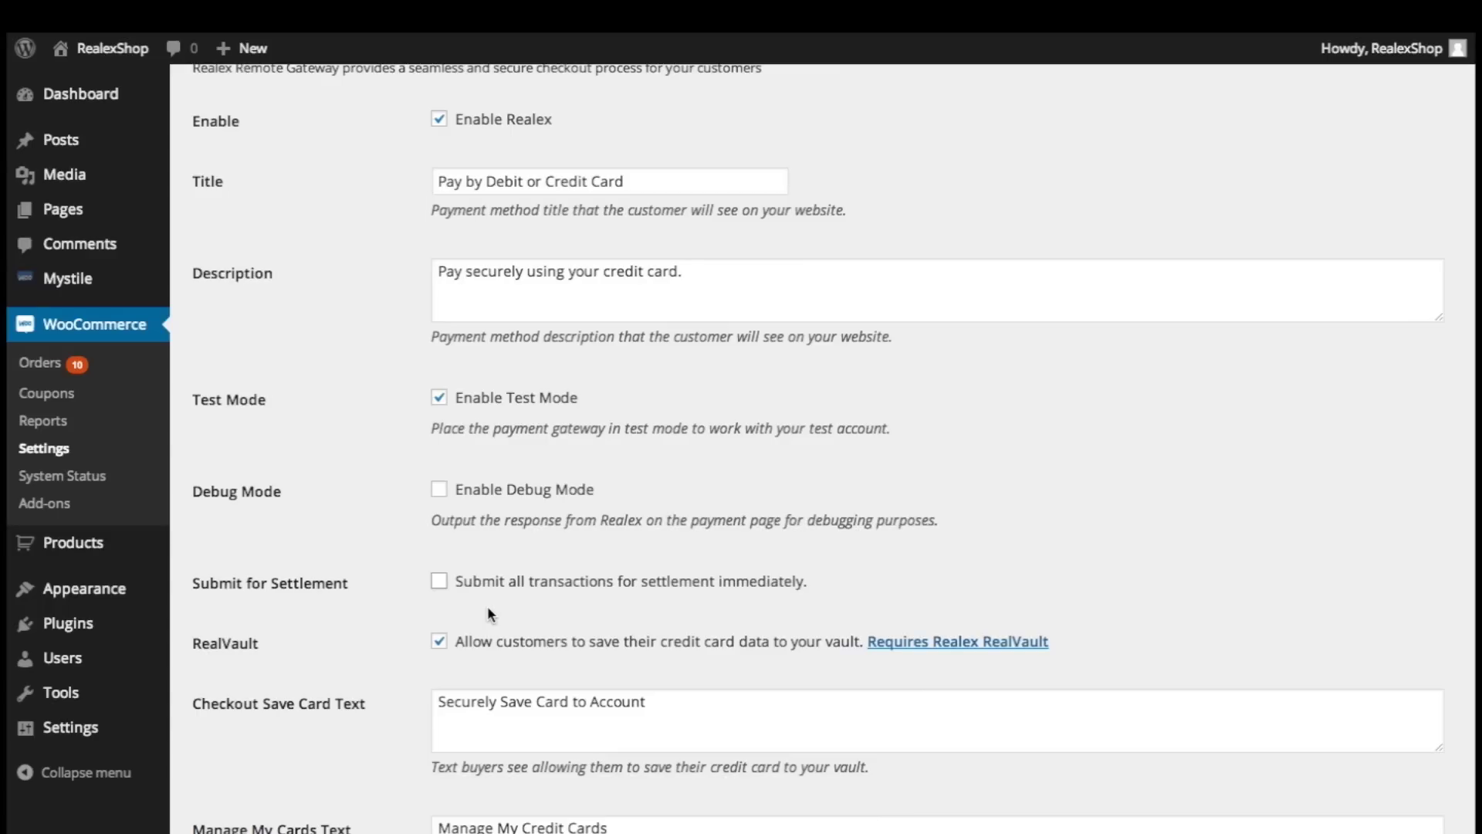
scroll(488, 607, "down", 1)
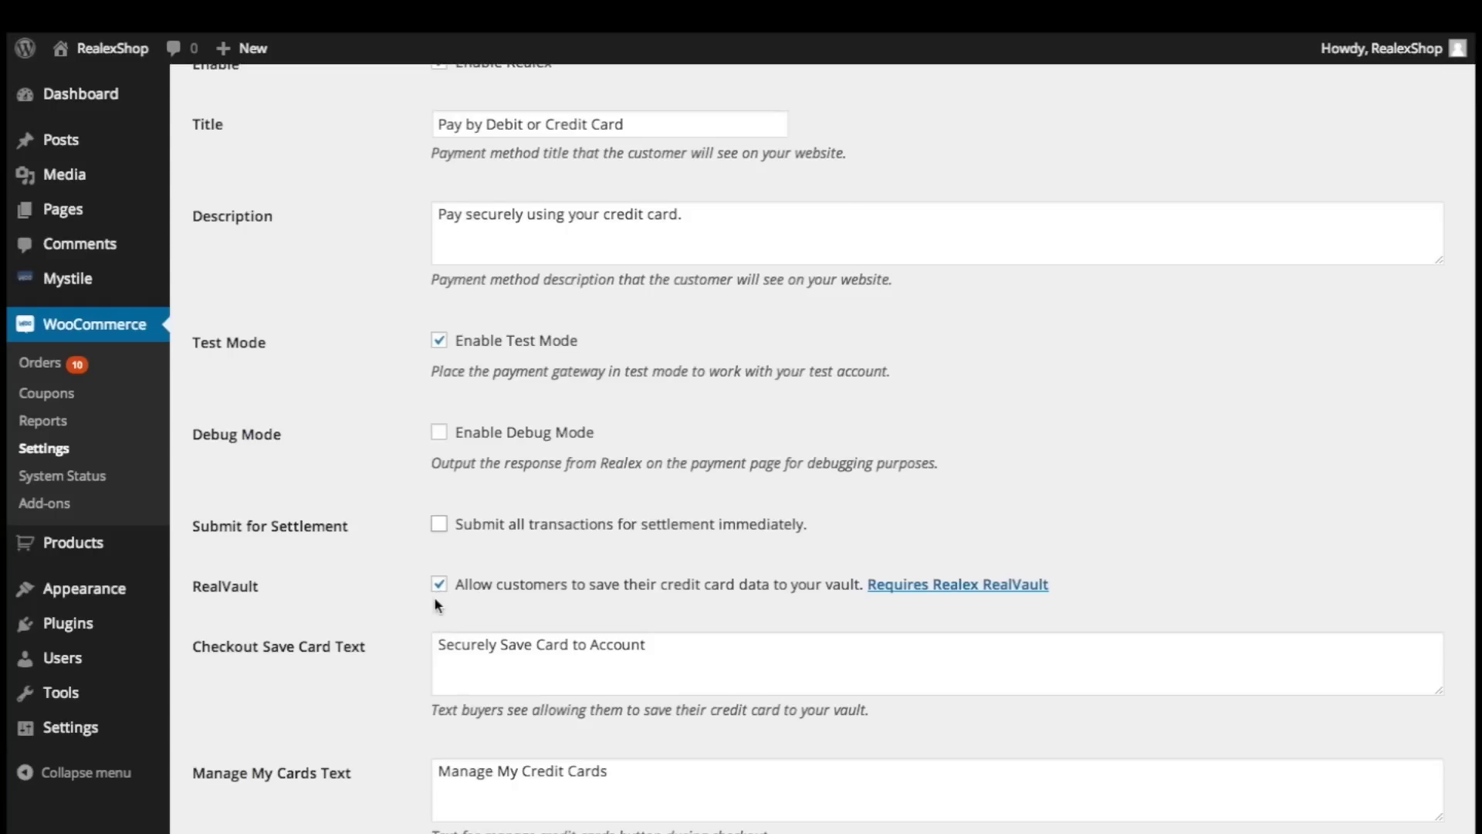
scroll(403, 624, "down", 4)
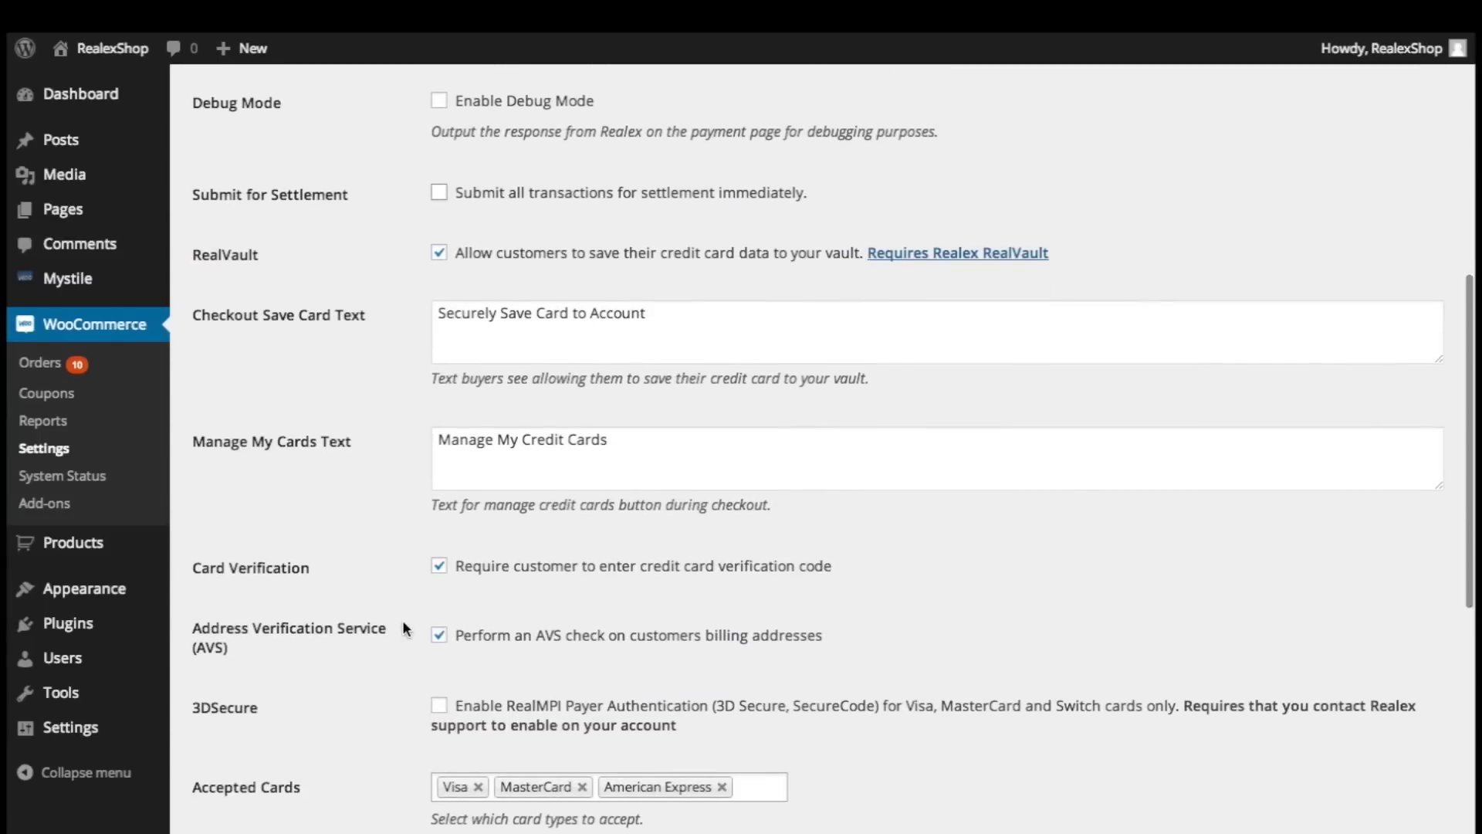
left_click_drag(668, 314, 424, 301)
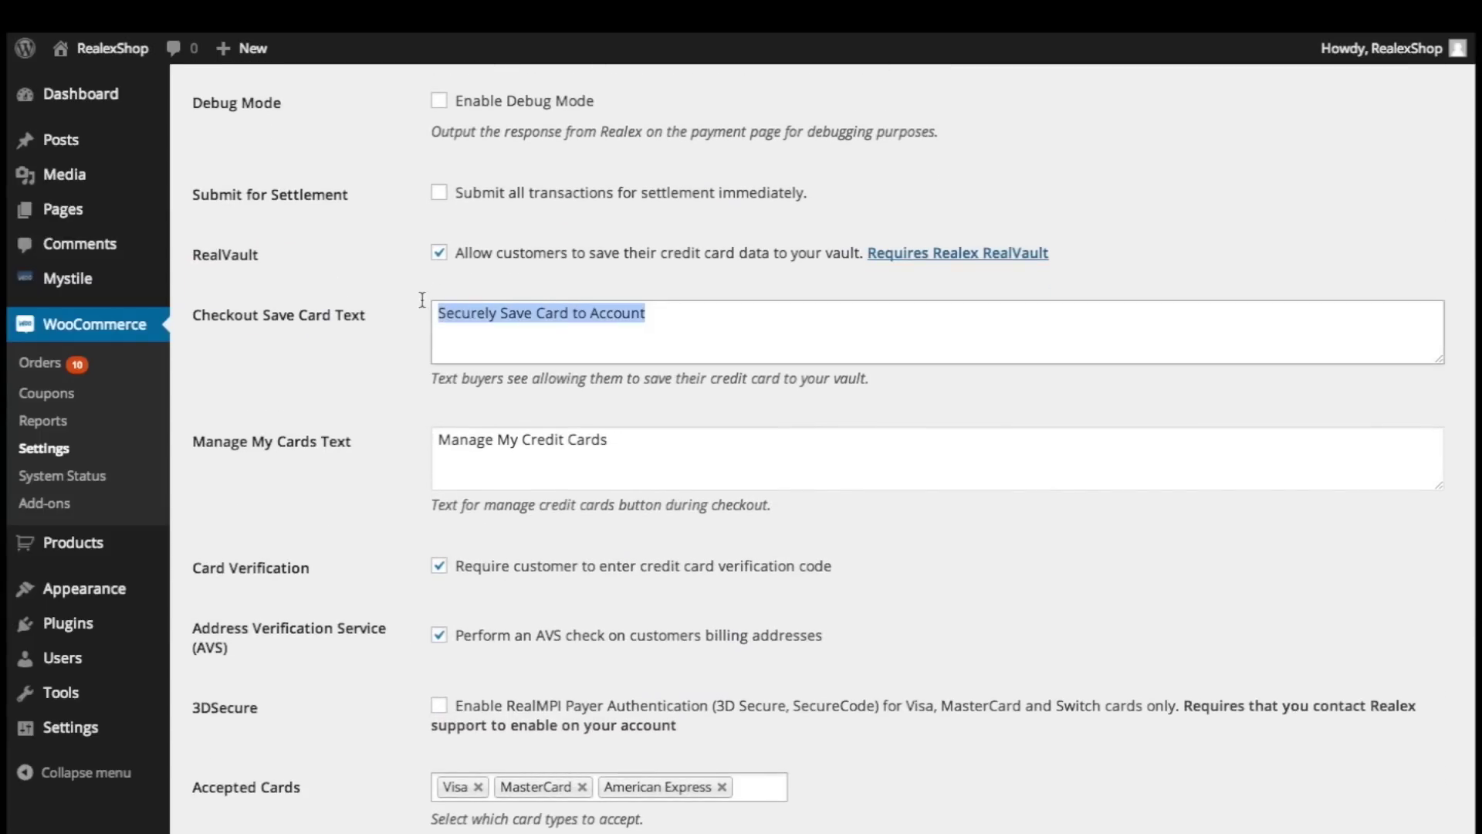
left_click(628, 438)
left_click_drag(659, 438, 409, 437)
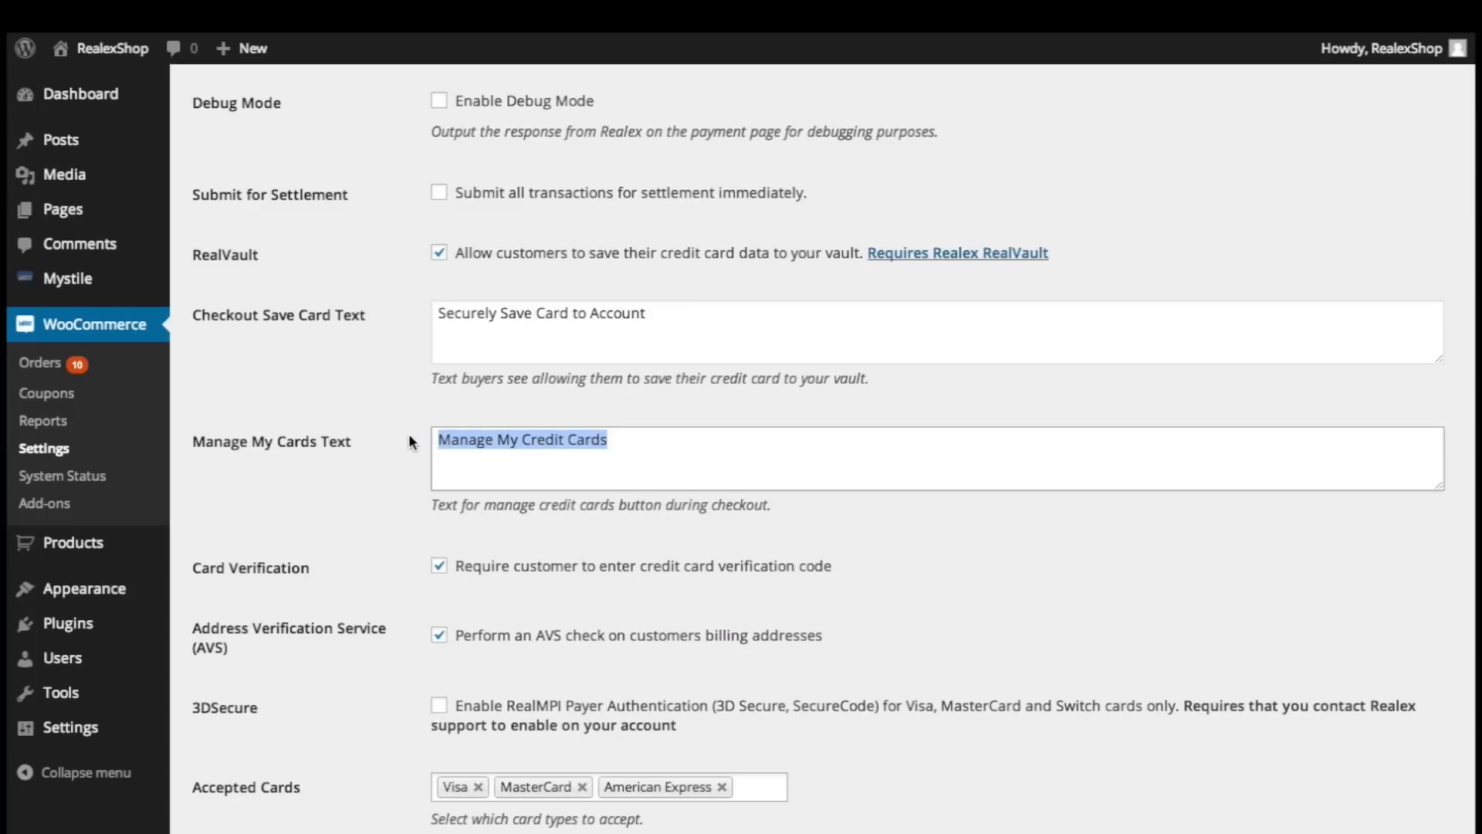
left_click(409, 436)
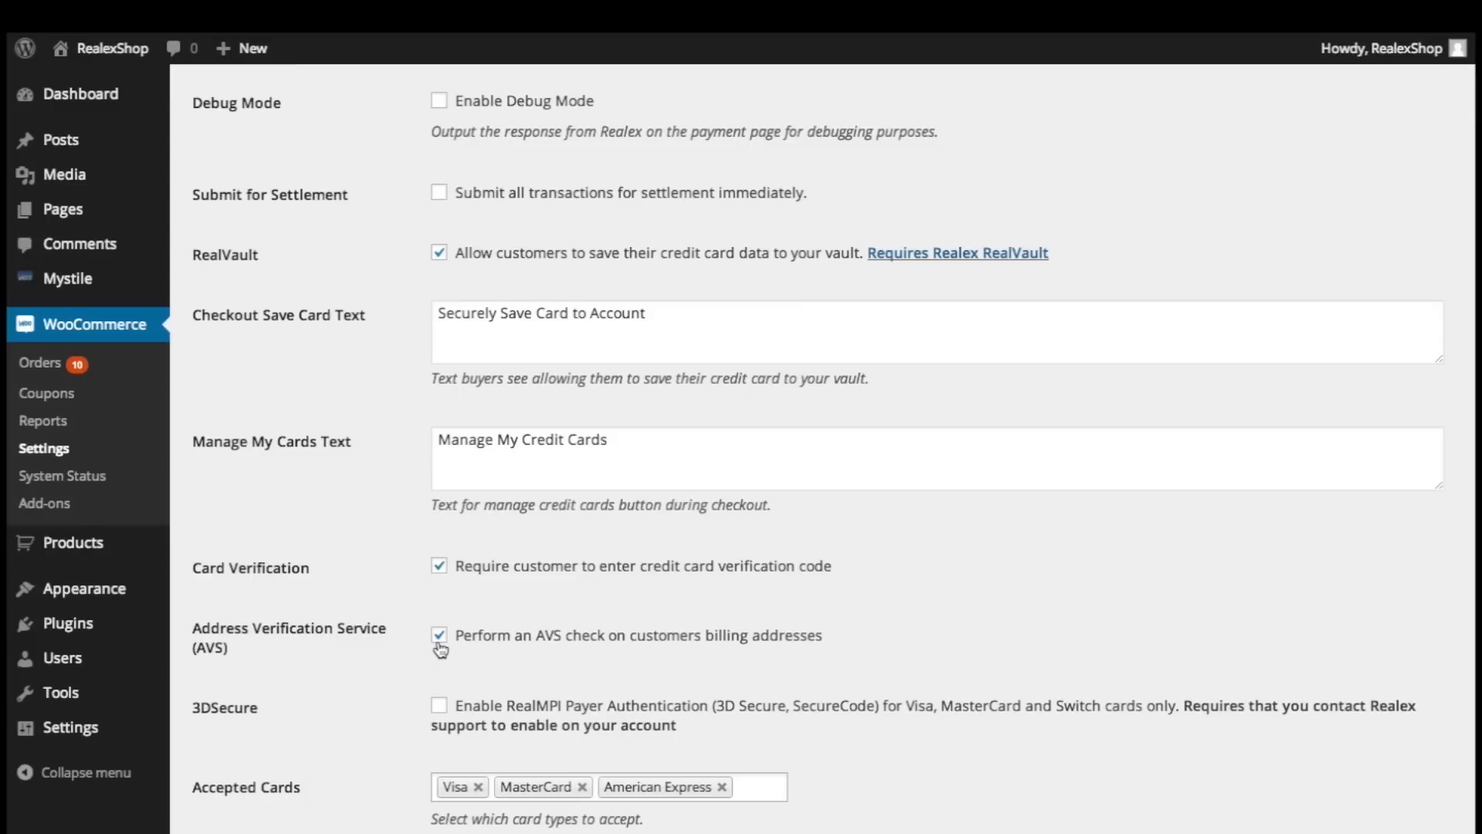
scroll(440, 650, "down", 1)
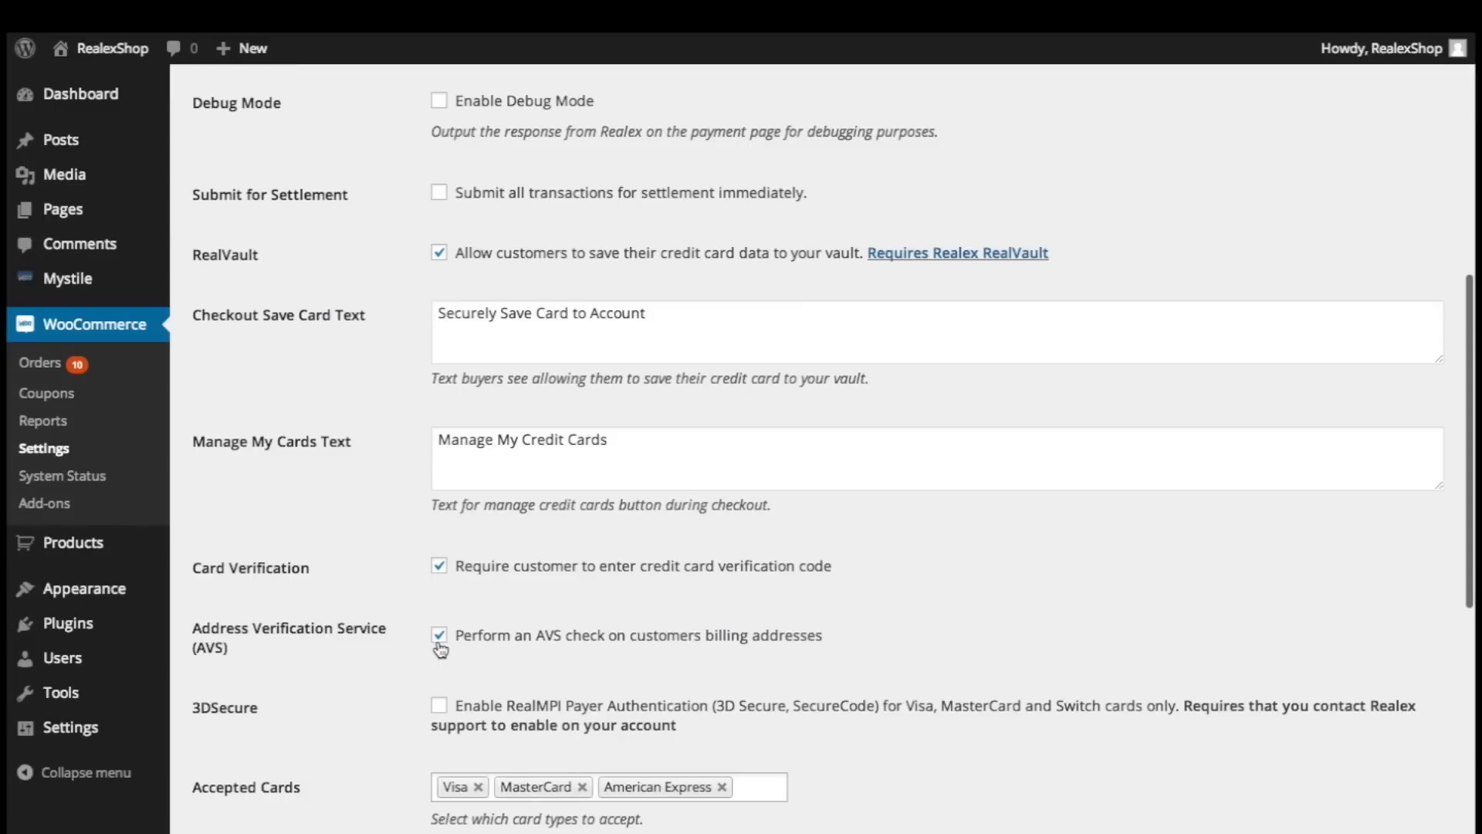
scroll(440, 650, "down", 4)
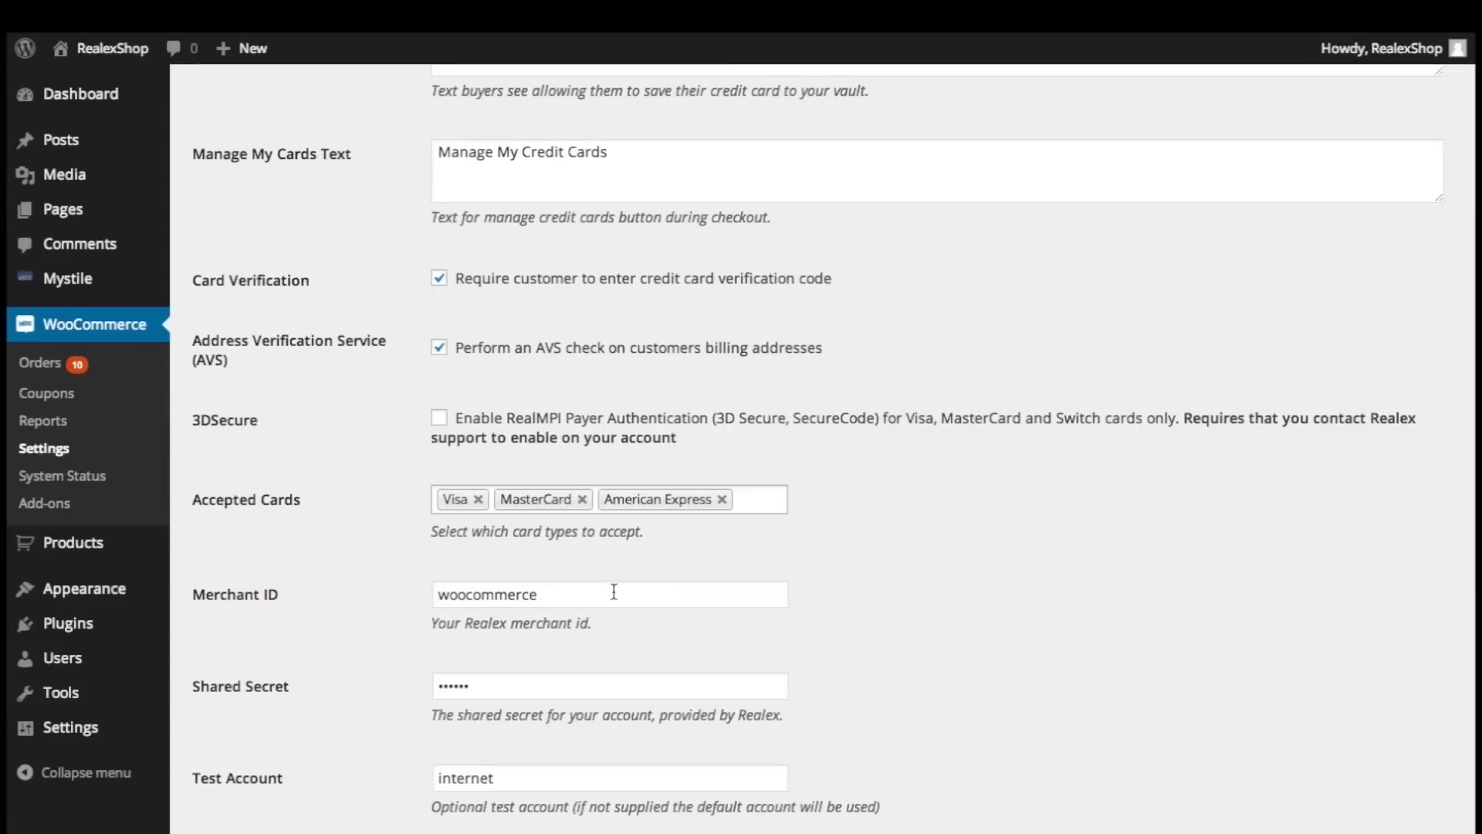
left_click_drag(615, 594, 379, 592)
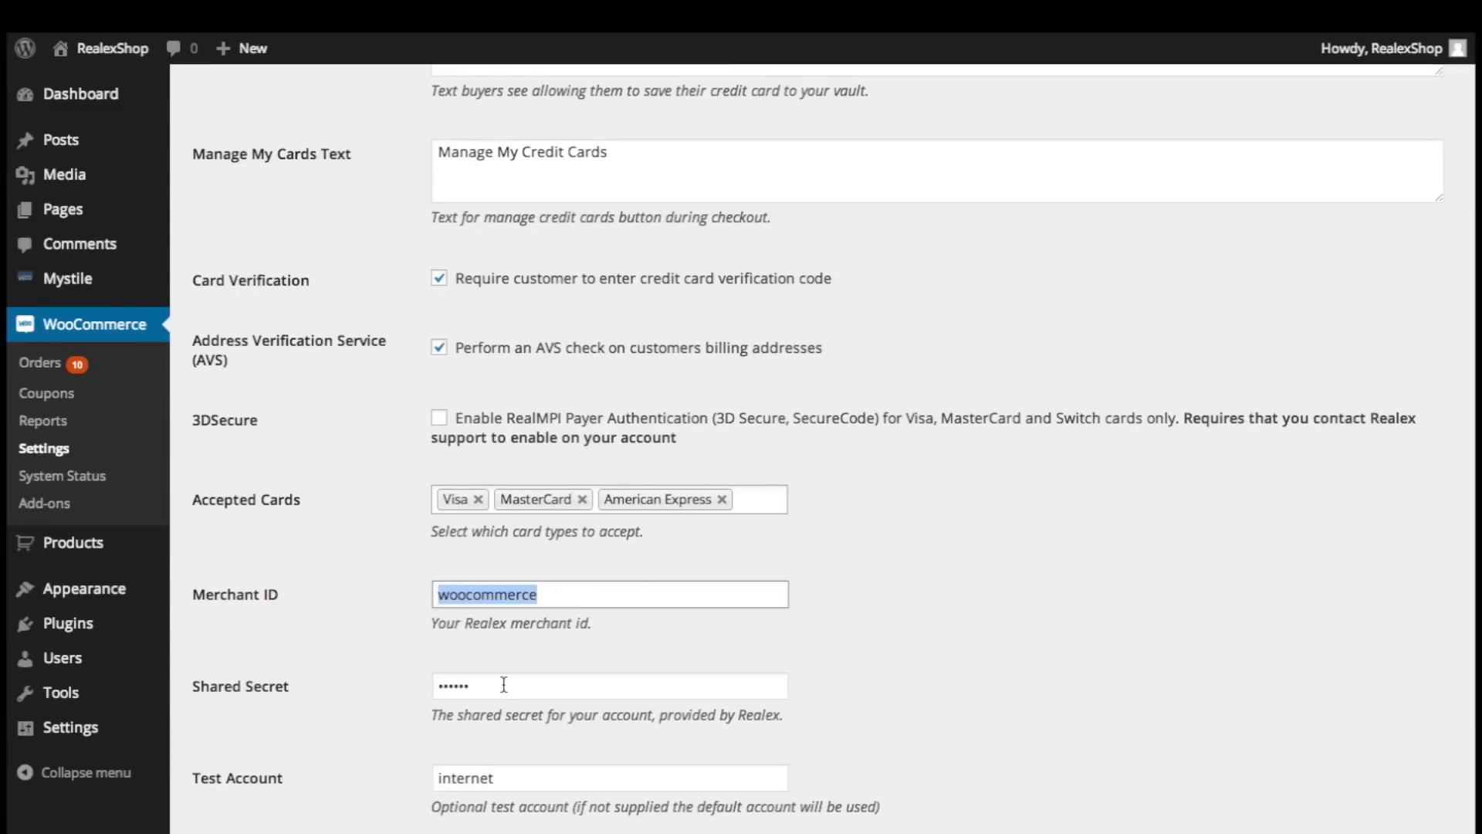
left_click_drag(503, 684, 395, 688)
left_click(395, 693)
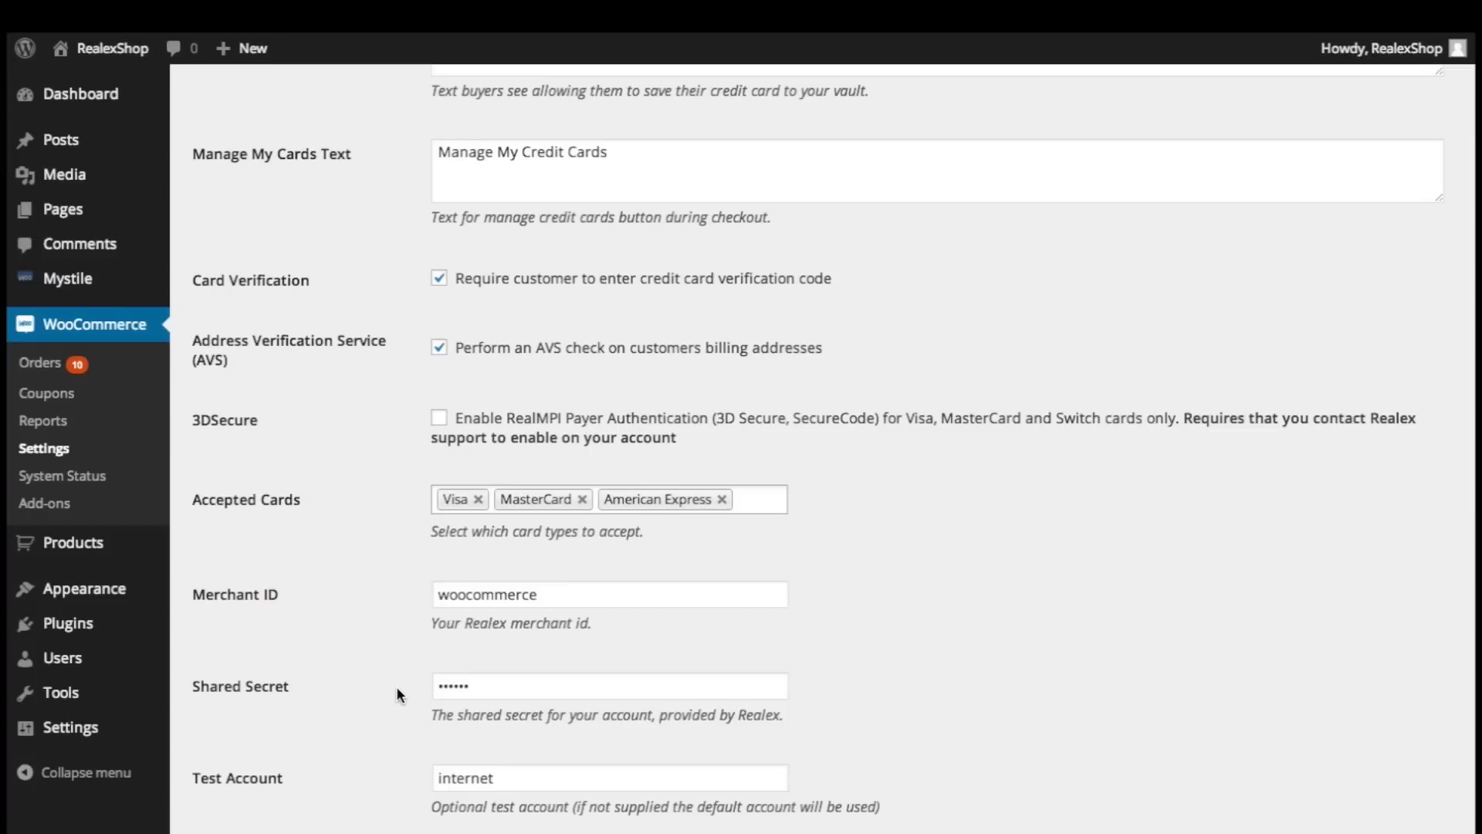
scroll(396, 691, "down", 4)
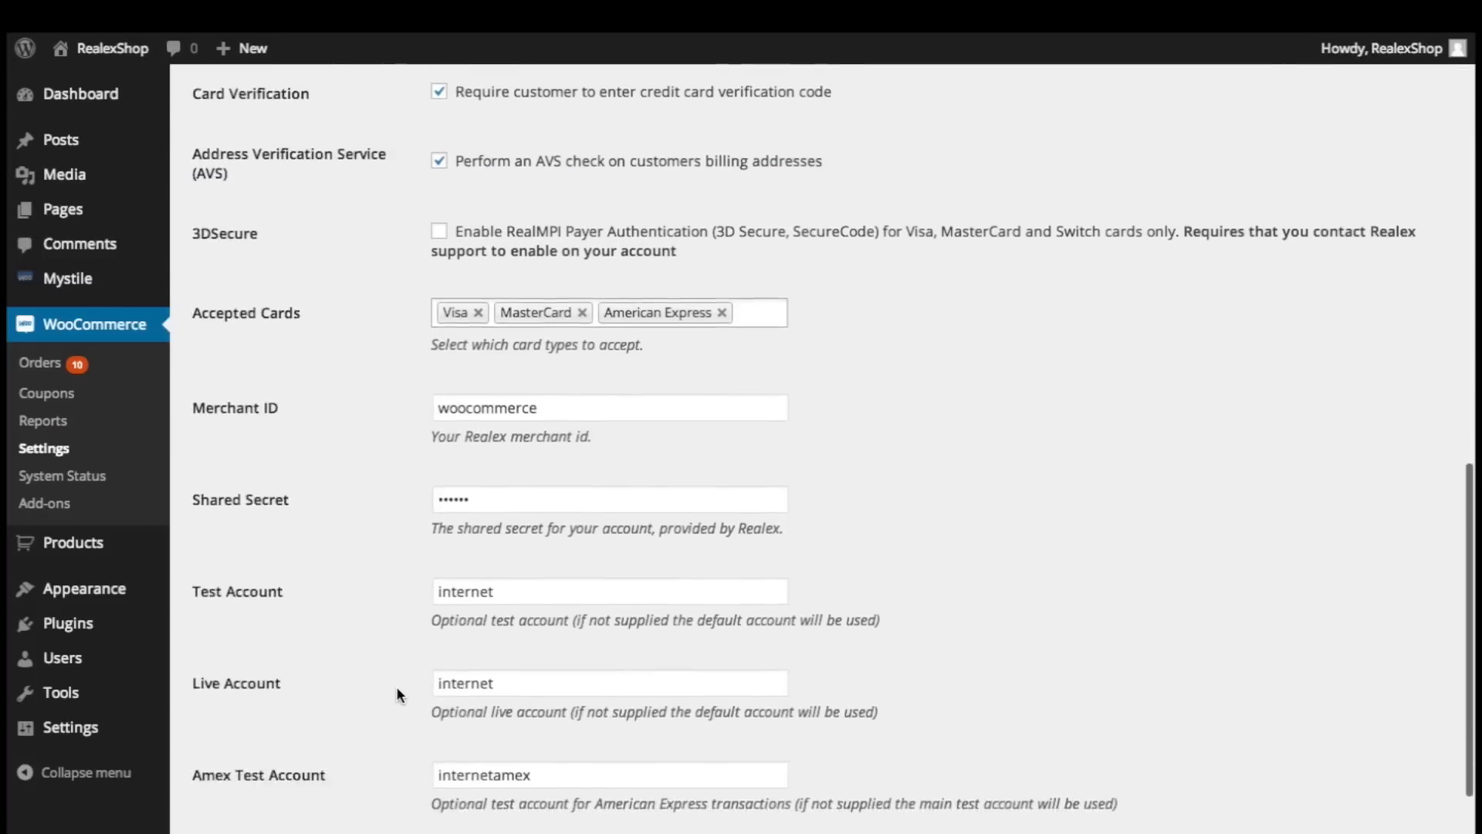
scroll(397, 693, "down", 1)
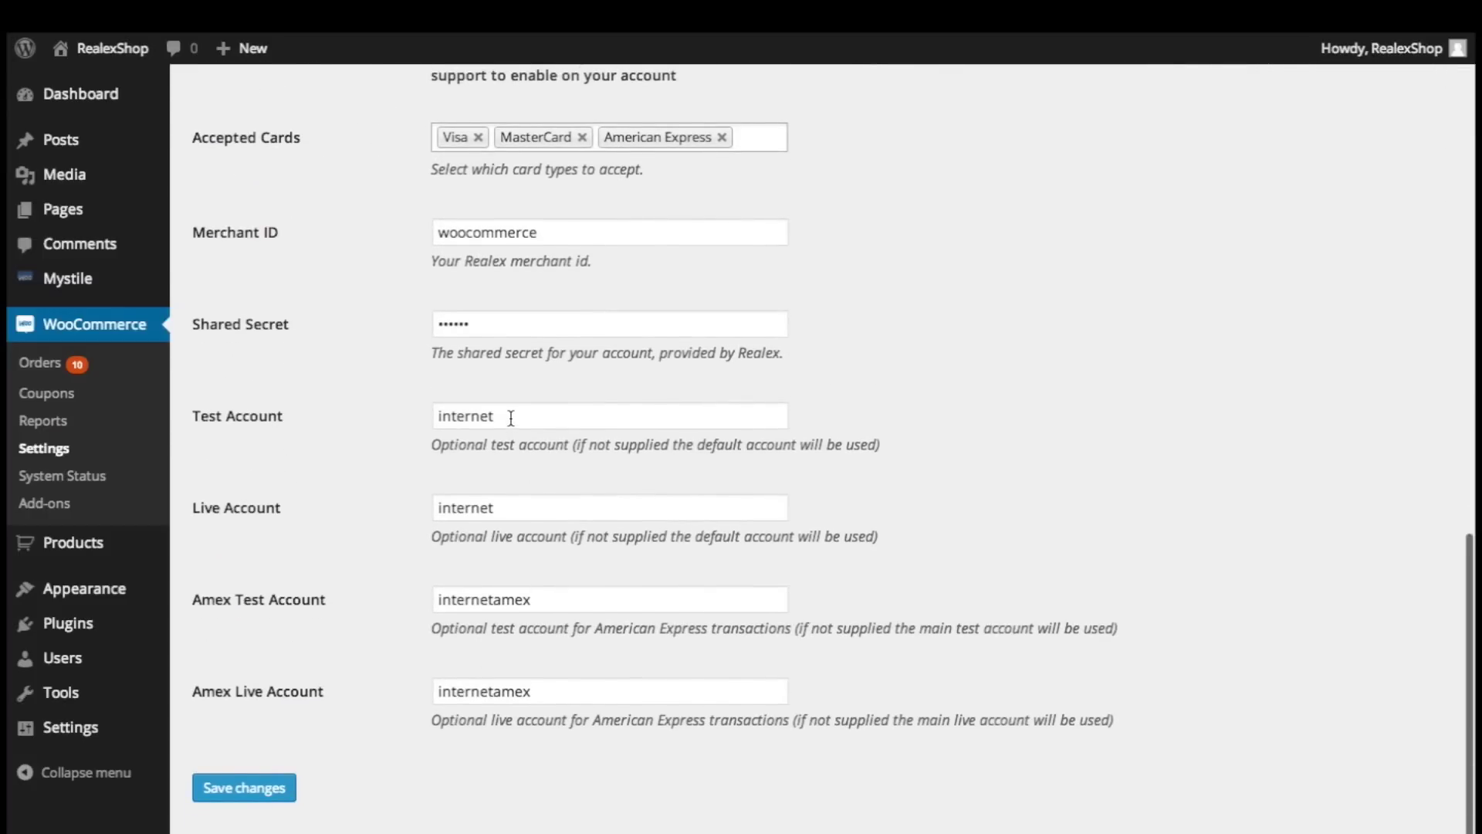
left_click_drag(511, 417, 410, 414)
left_click(527, 506)
left_click_drag(528, 506, 420, 507)
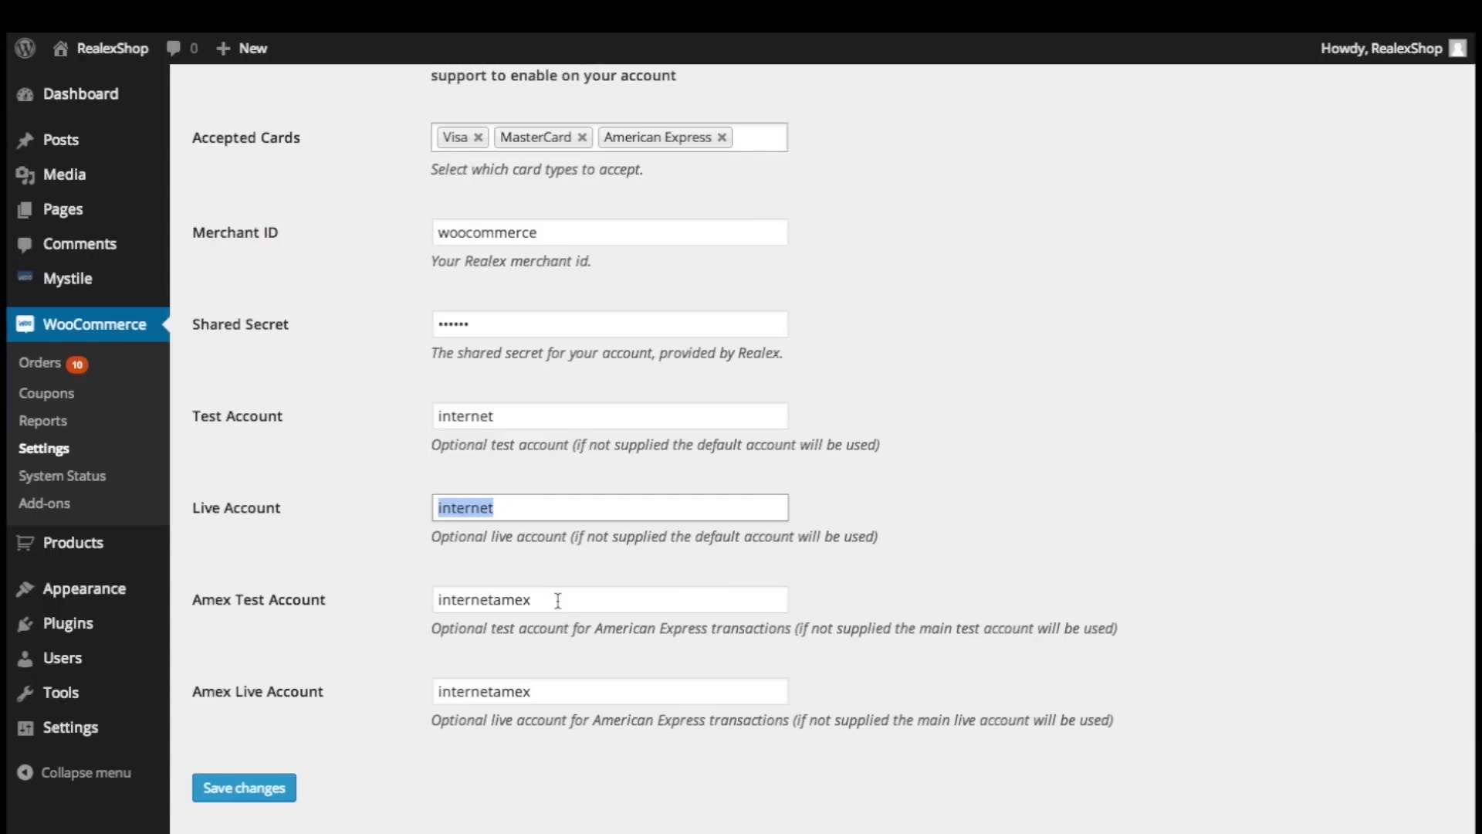
left_click_drag(557, 600, 422, 593)
left_click_drag(550, 690, 423, 687)
left_click(415, 690)
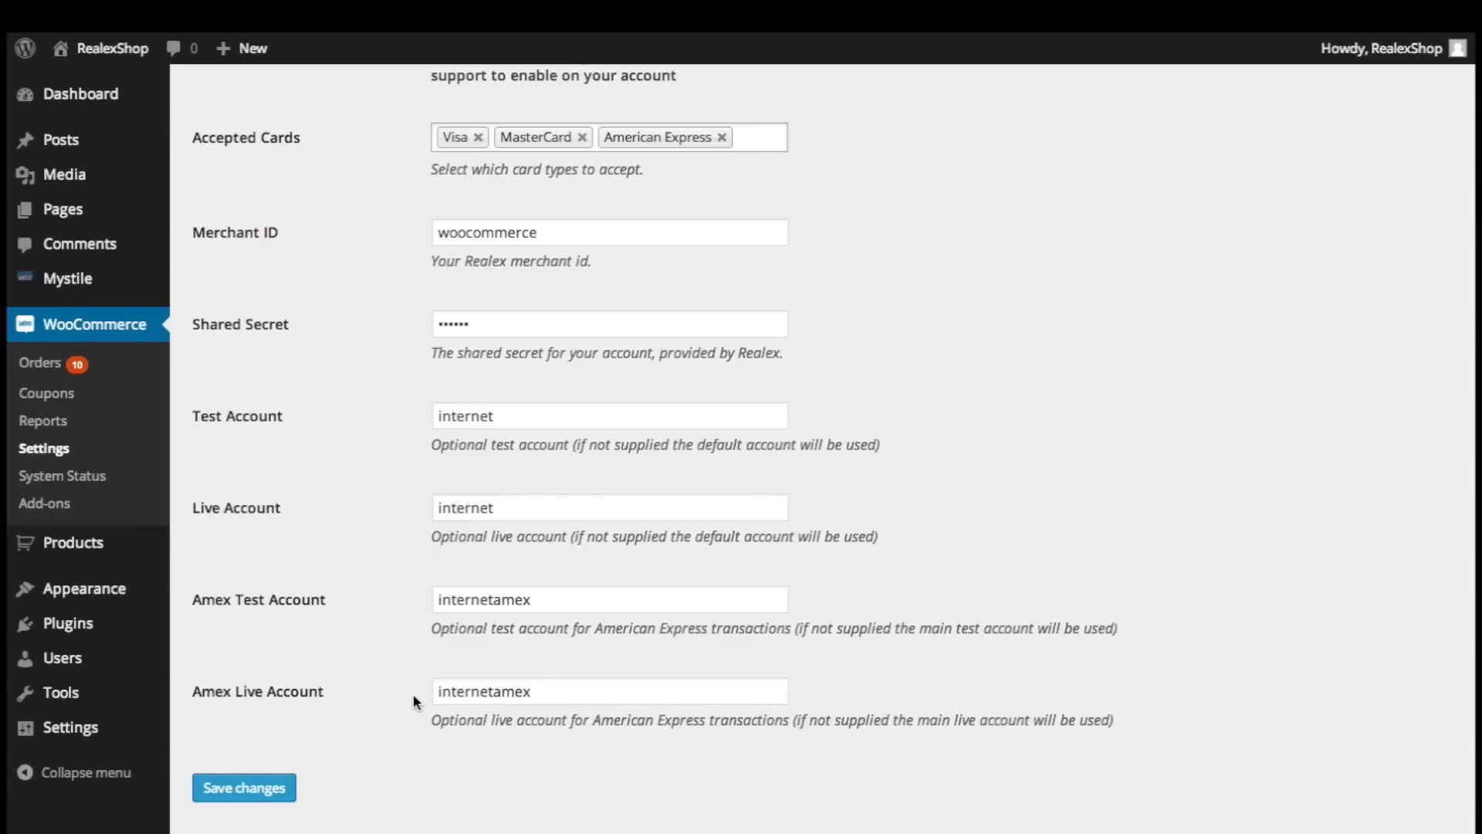
scroll(413, 694, "up", 15)
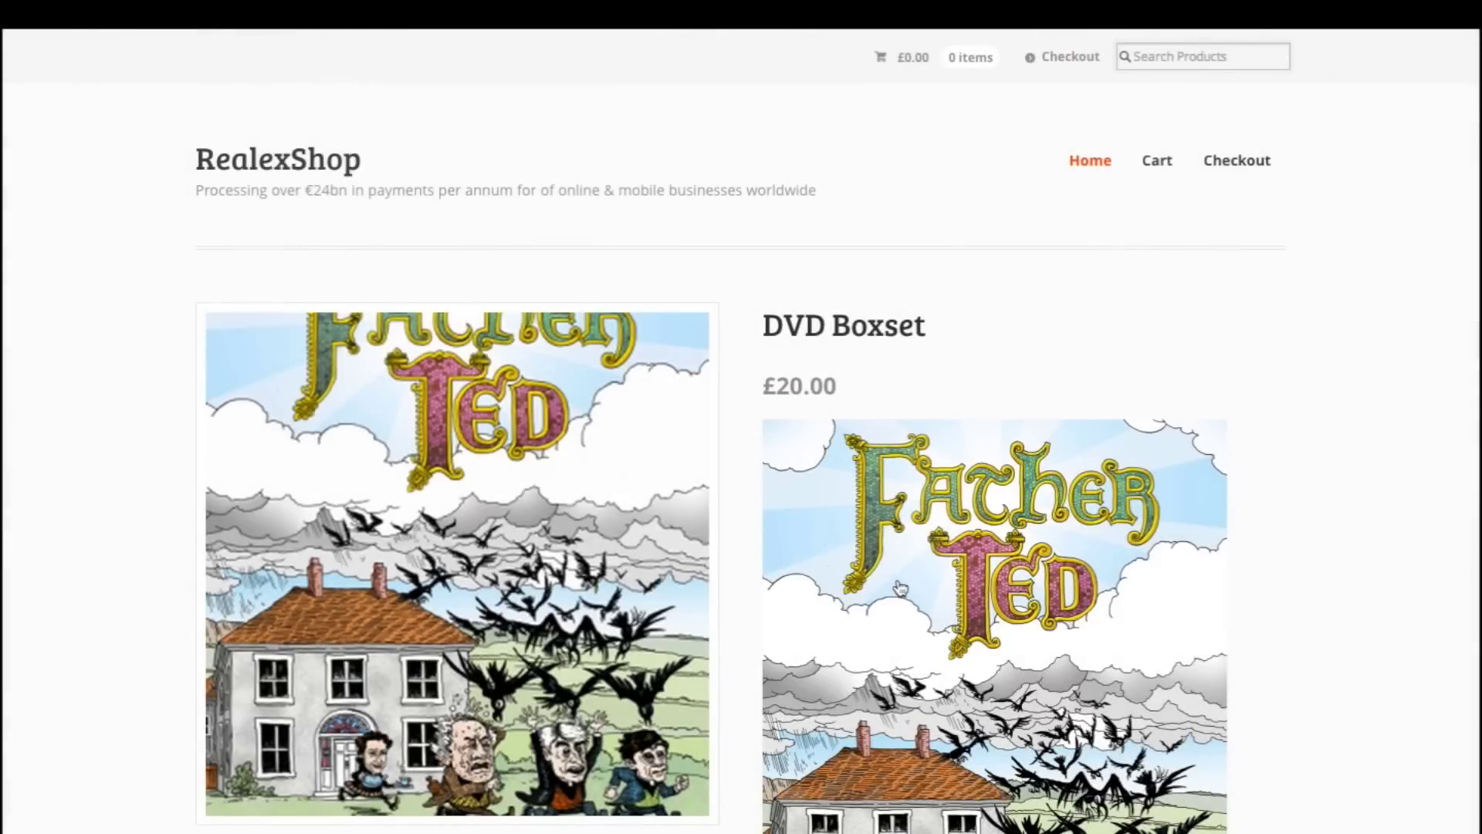
Step: Add the DVD Boxset to the cart and proceed to checkout
scroll(899, 589, "down", 4)
scroll(899, 589, "down", 2)
left_click(965, 615)
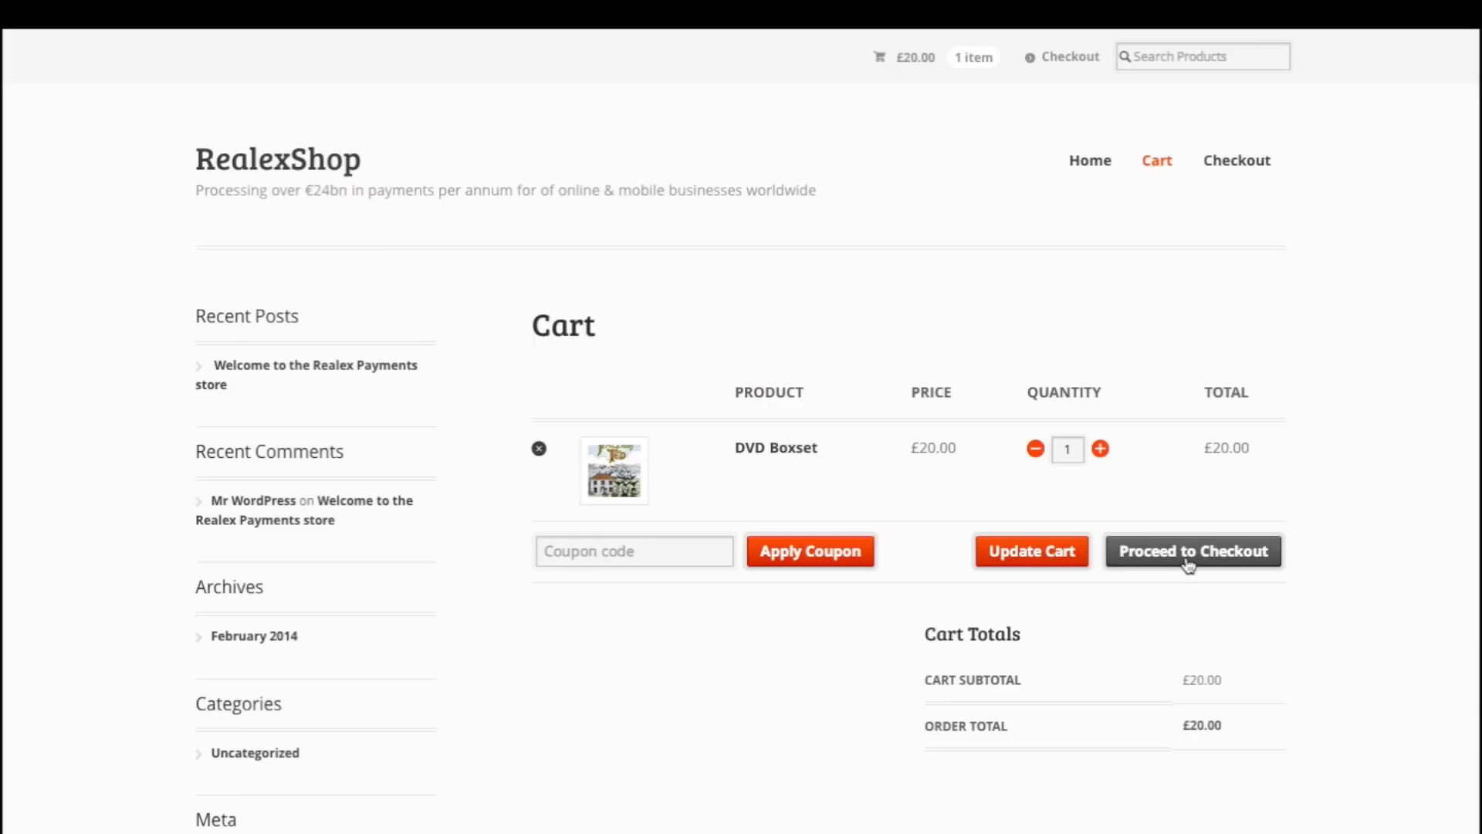
left_click(1189, 566)
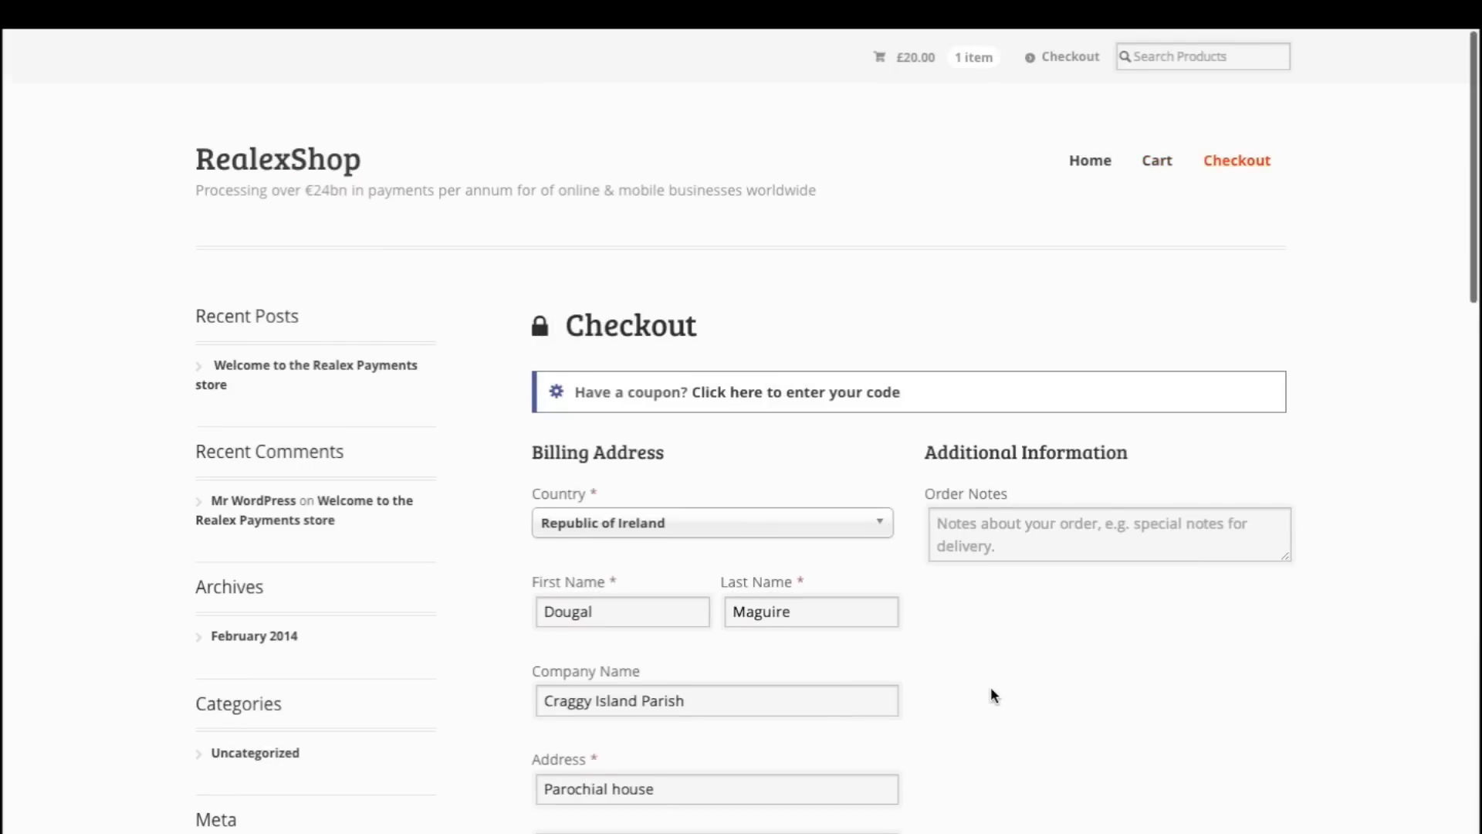
Step: Enter the test card number and choose Visa as the card type
scroll(992, 690, "down", 5)
scroll(992, 695, "down", 5)
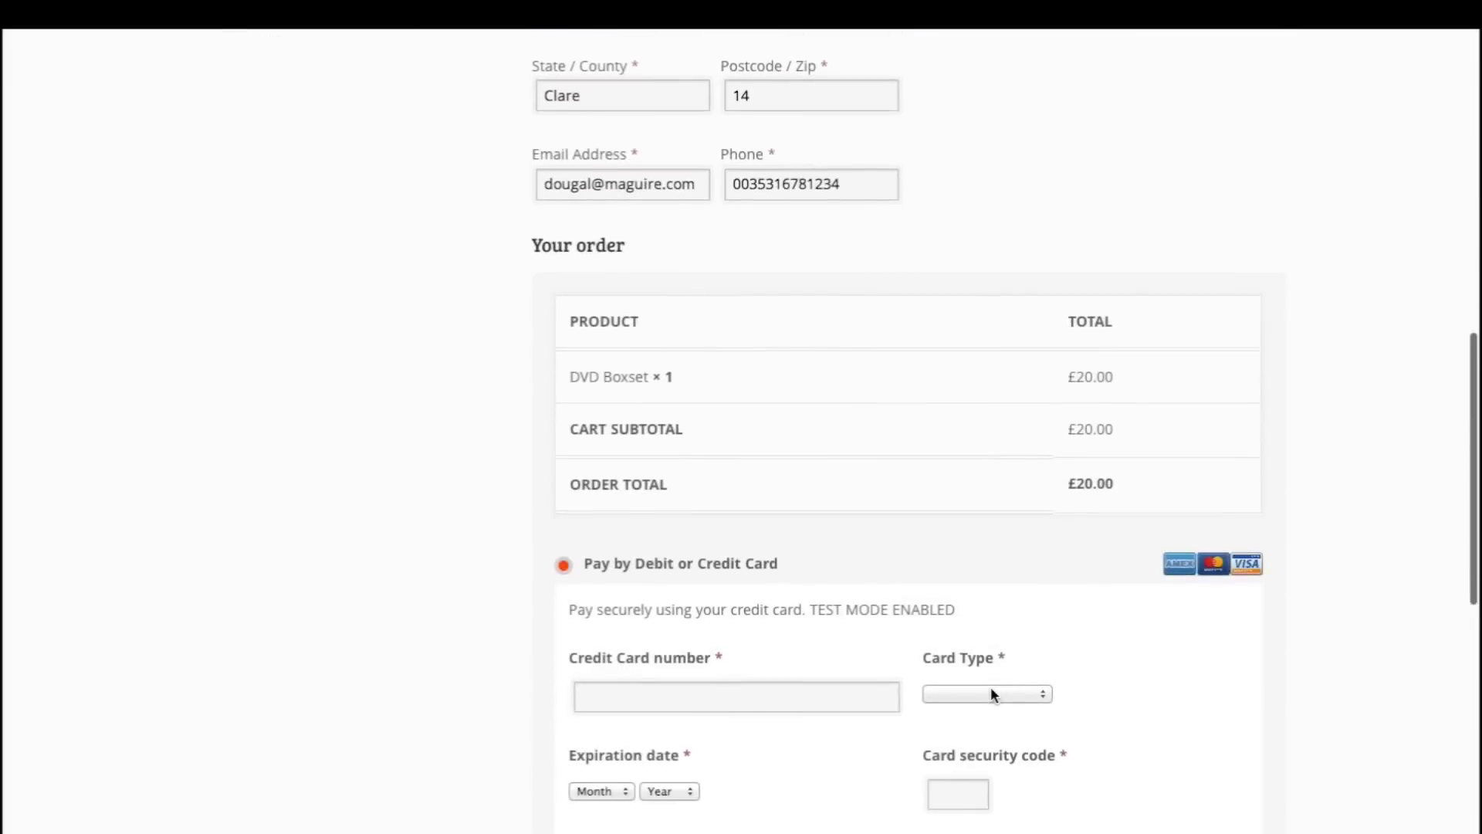
scroll(991, 694, "down", 5)
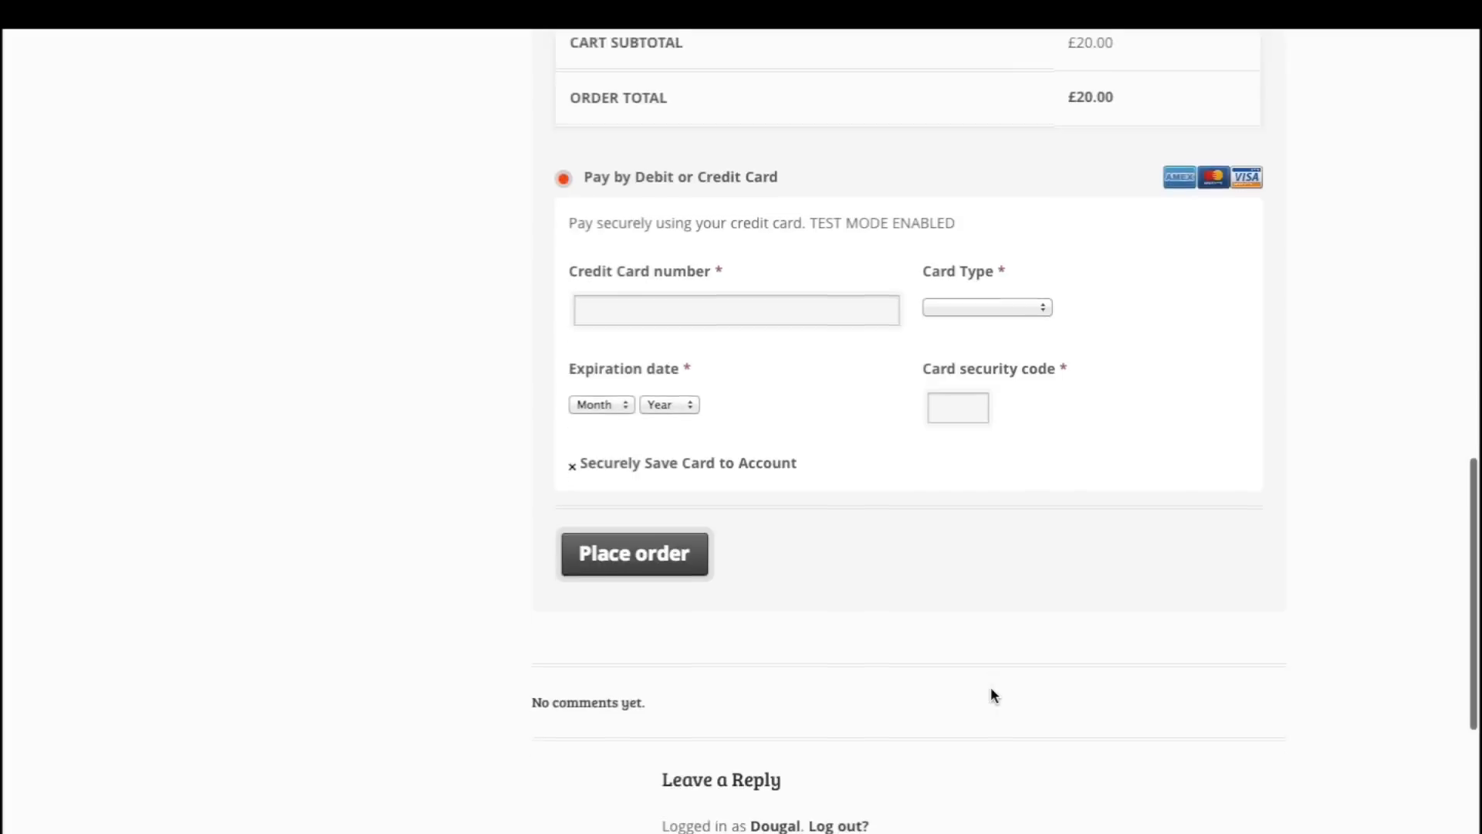
left_click(815, 307)
type("4242424242424242")
left_click(996, 297)
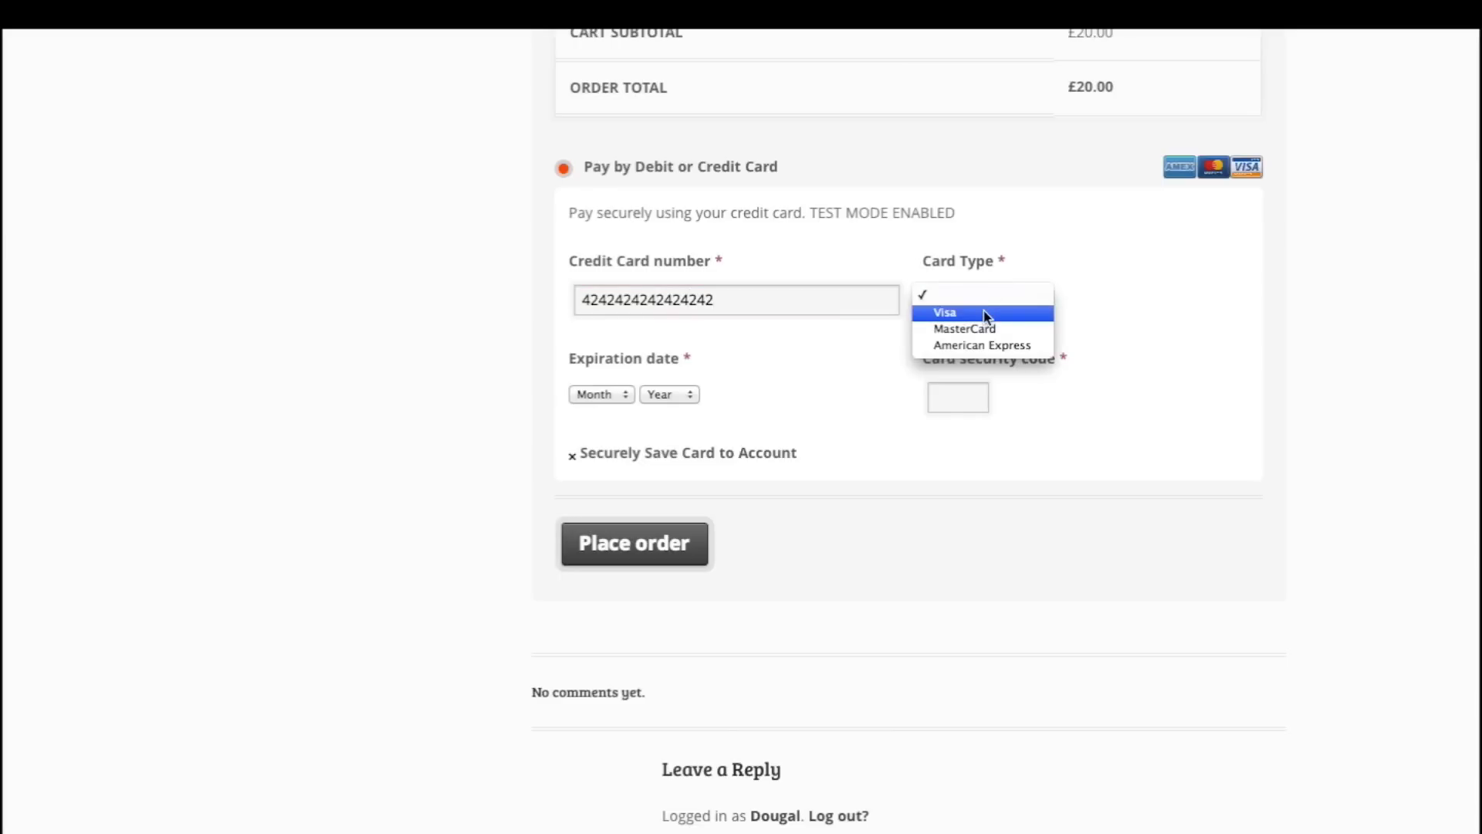
left_click(988, 312)
left_click(616, 395)
left_click(606, 409)
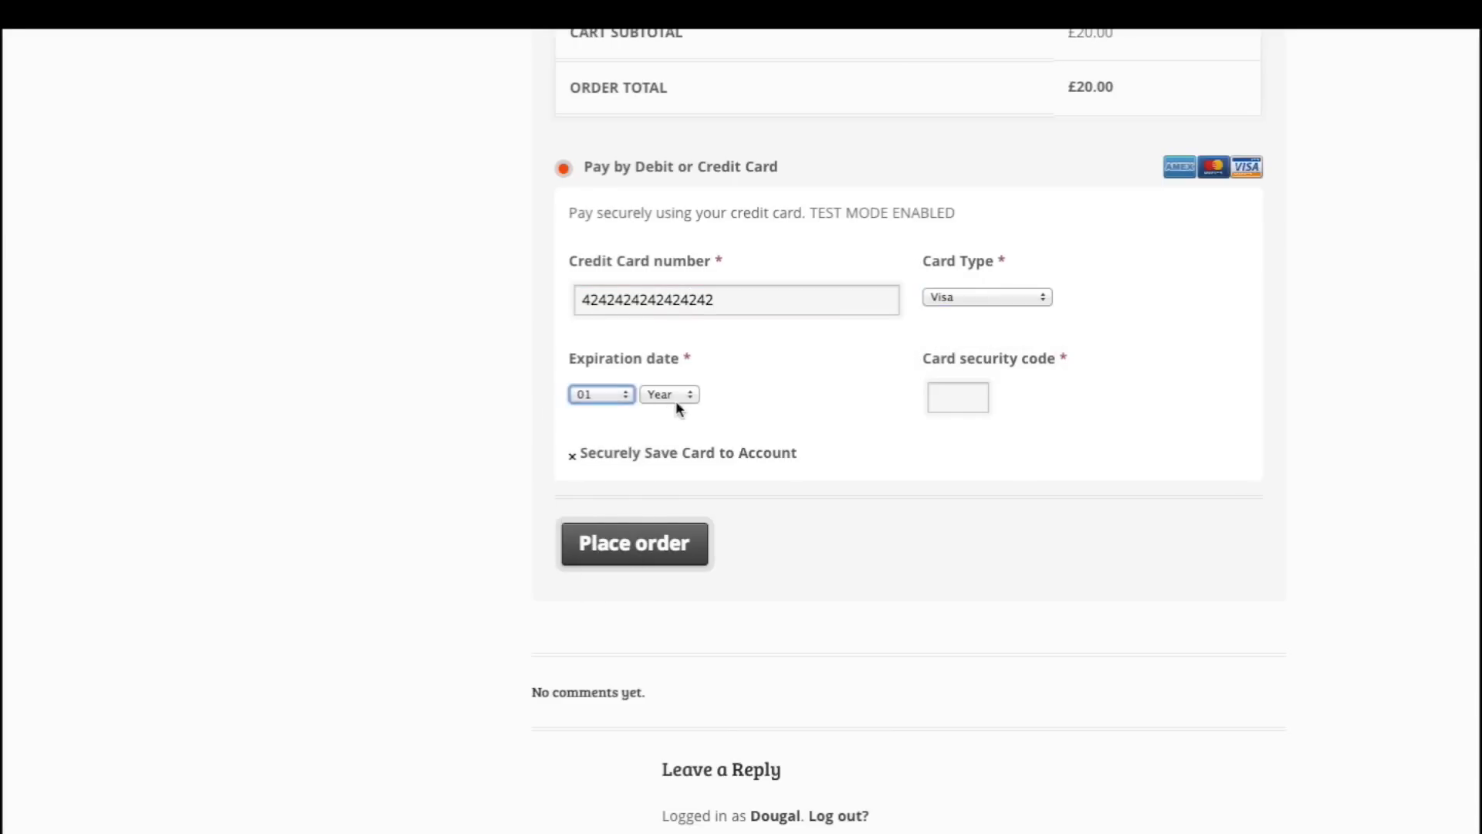
left_click(676, 398)
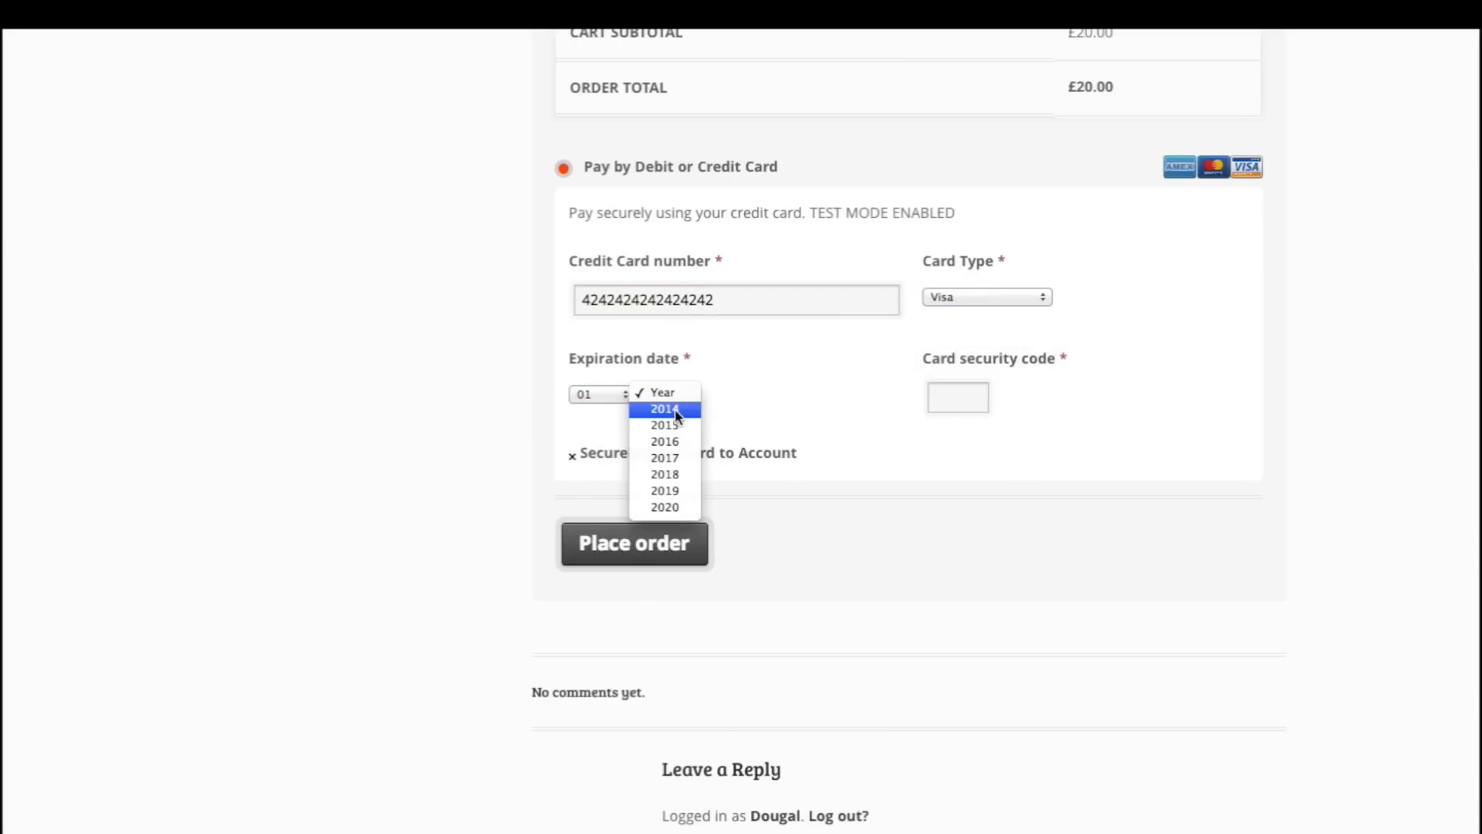
left_click(670, 461)
left_click(954, 395)
type("123")
Step: Tick Securely Save Card to Account and place the £20.00 order
left_click(572, 457)
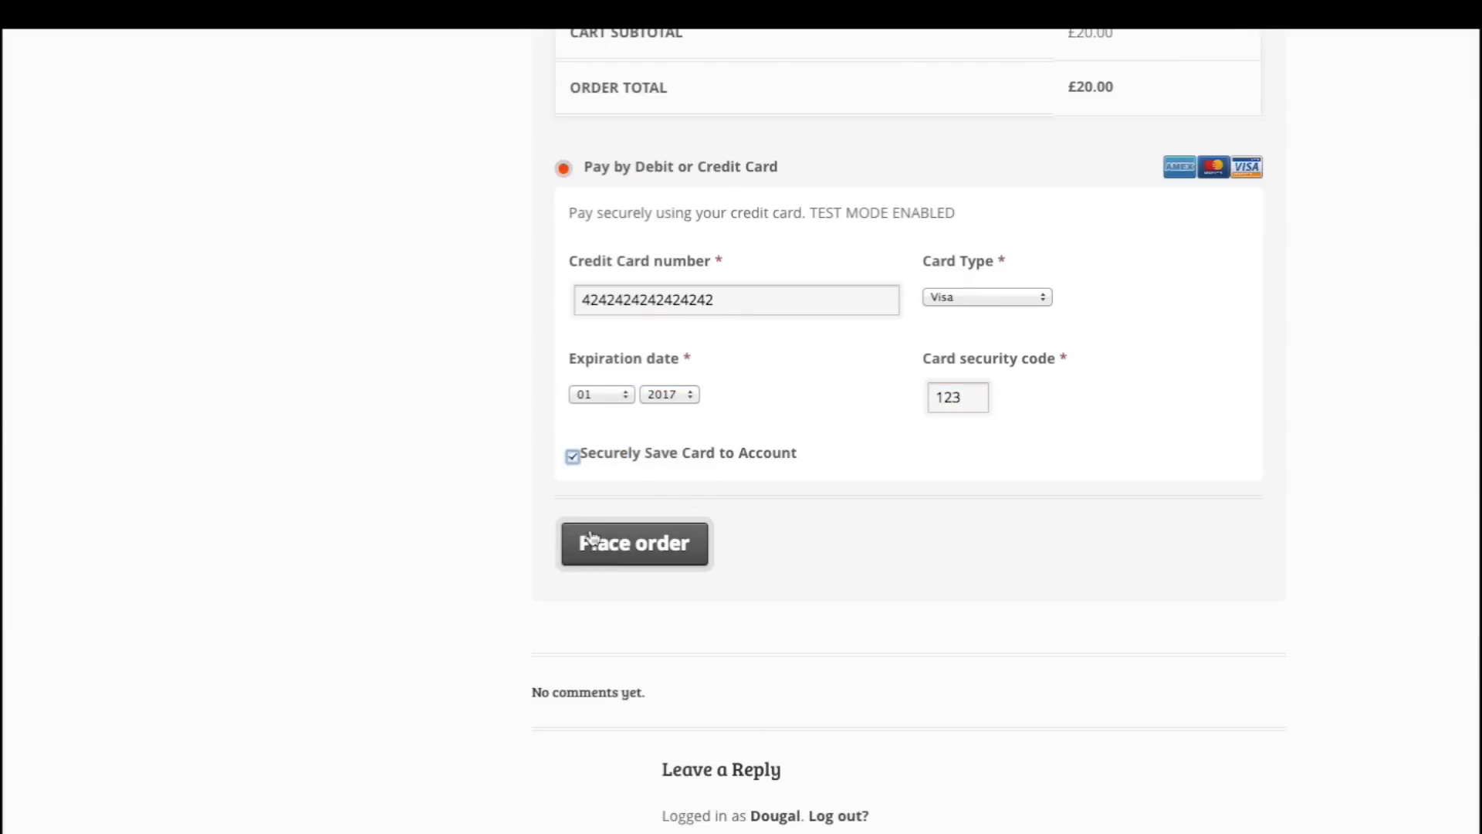
left_click(629, 552)
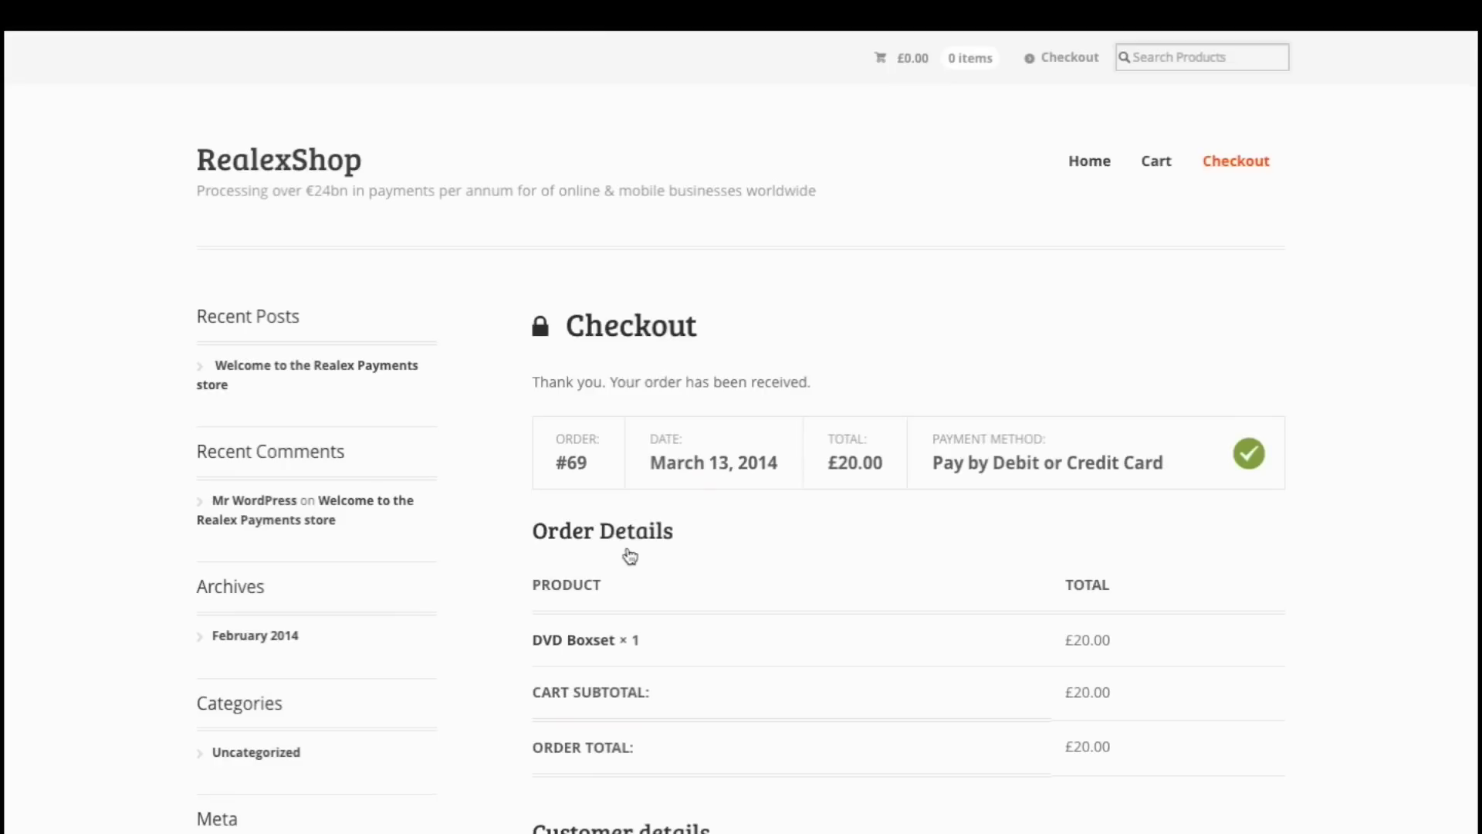
scroll(827, 564, "down", 5)
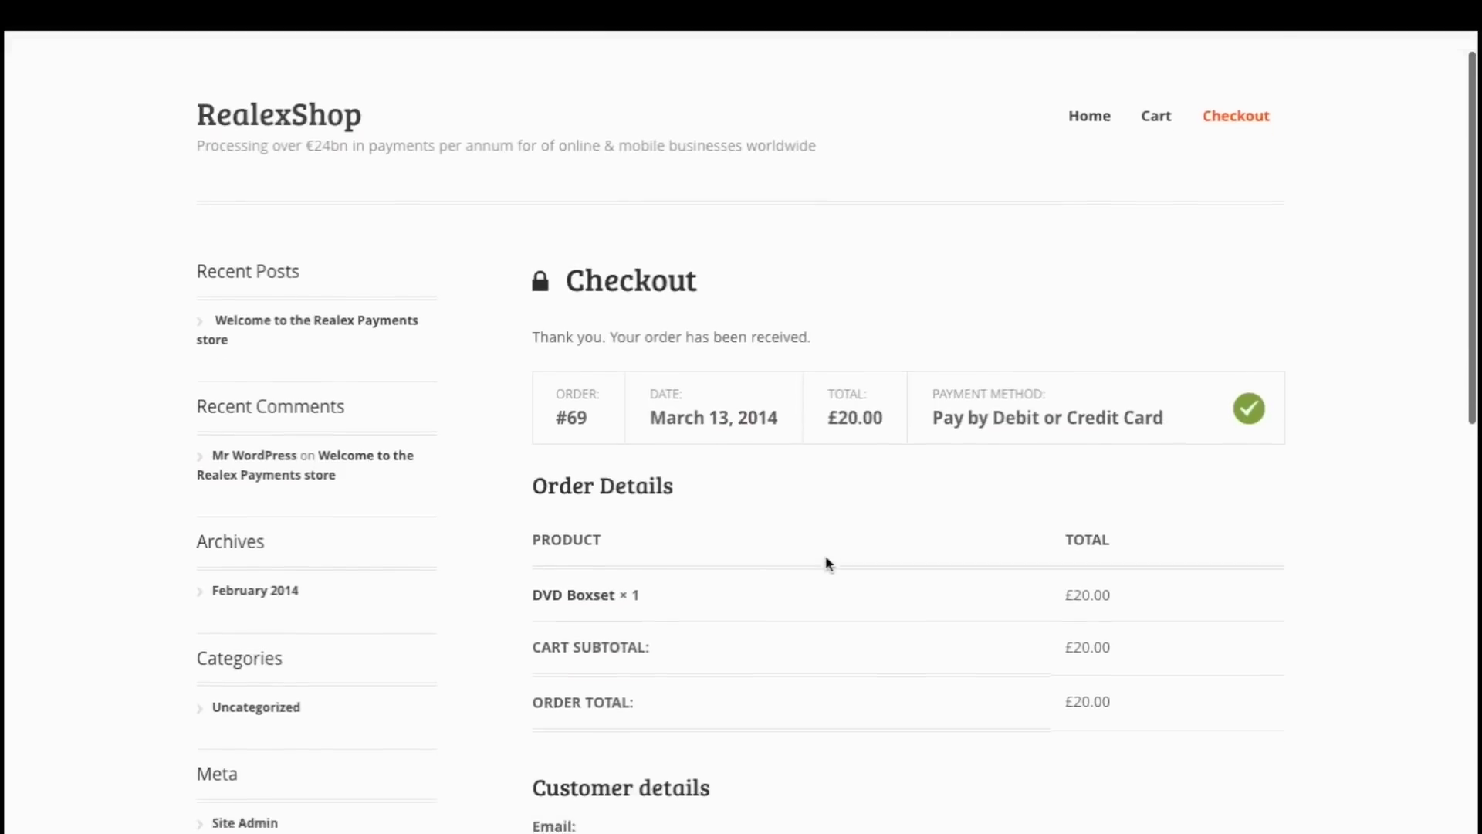
scroll(826, 564, "down", 3)
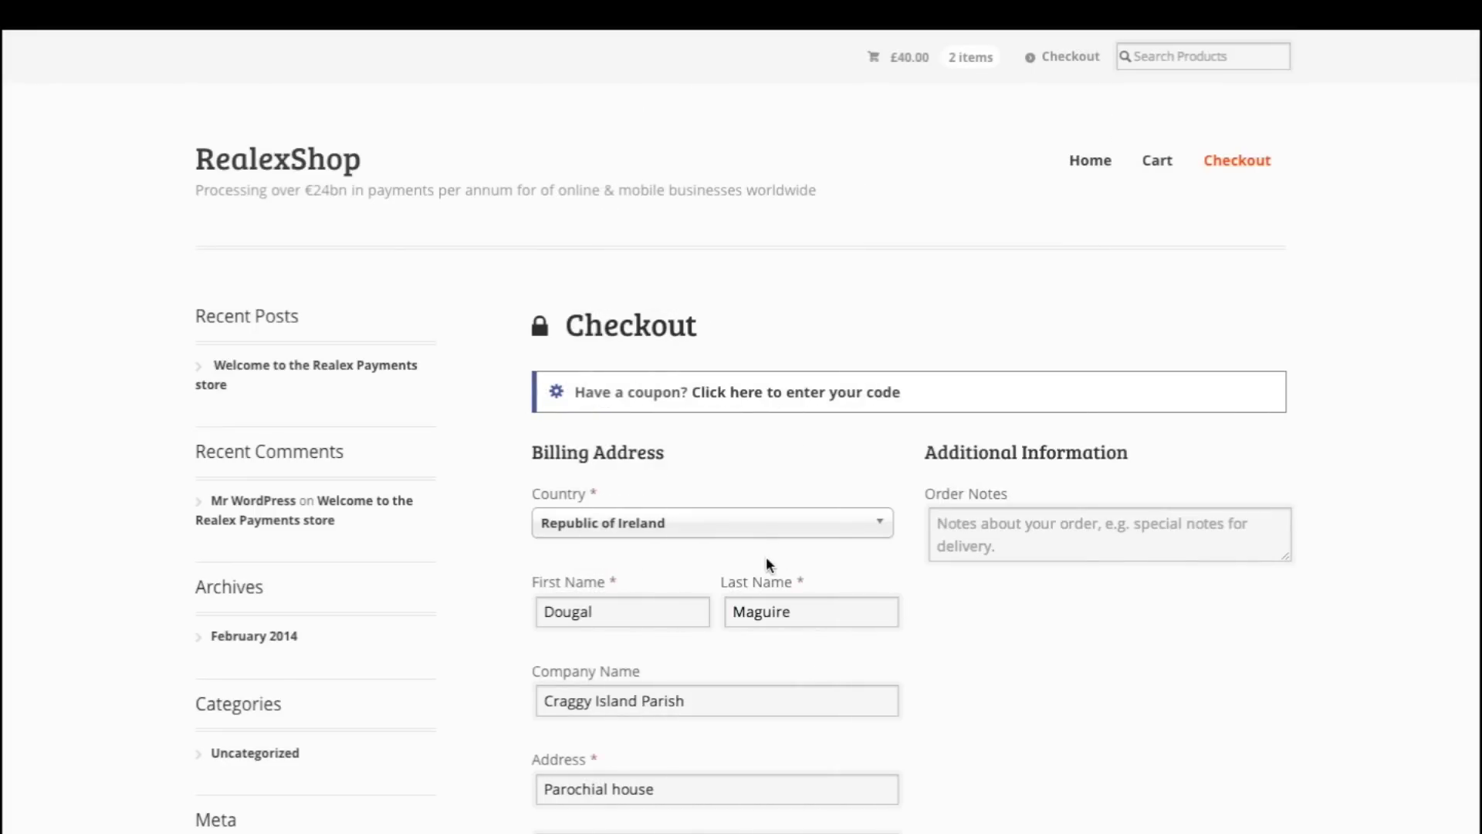
Step: Pay for the £40.00 two-DVD Boxset order using the saved Visa card
scroll(767, 557, "down", 4)
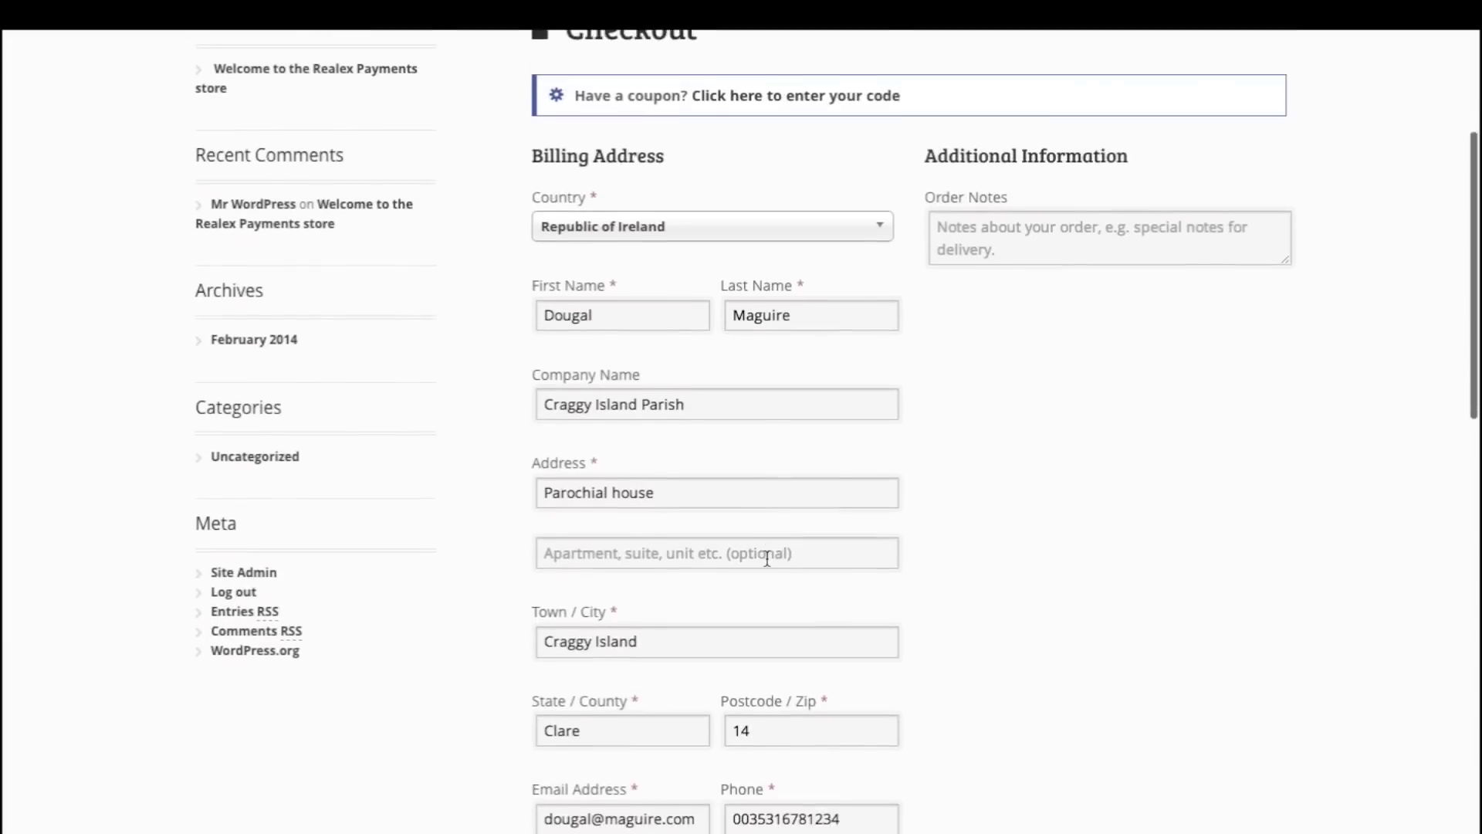
scroll(767, 558, "down", 8)
scroll(768, 565, "down", 1)
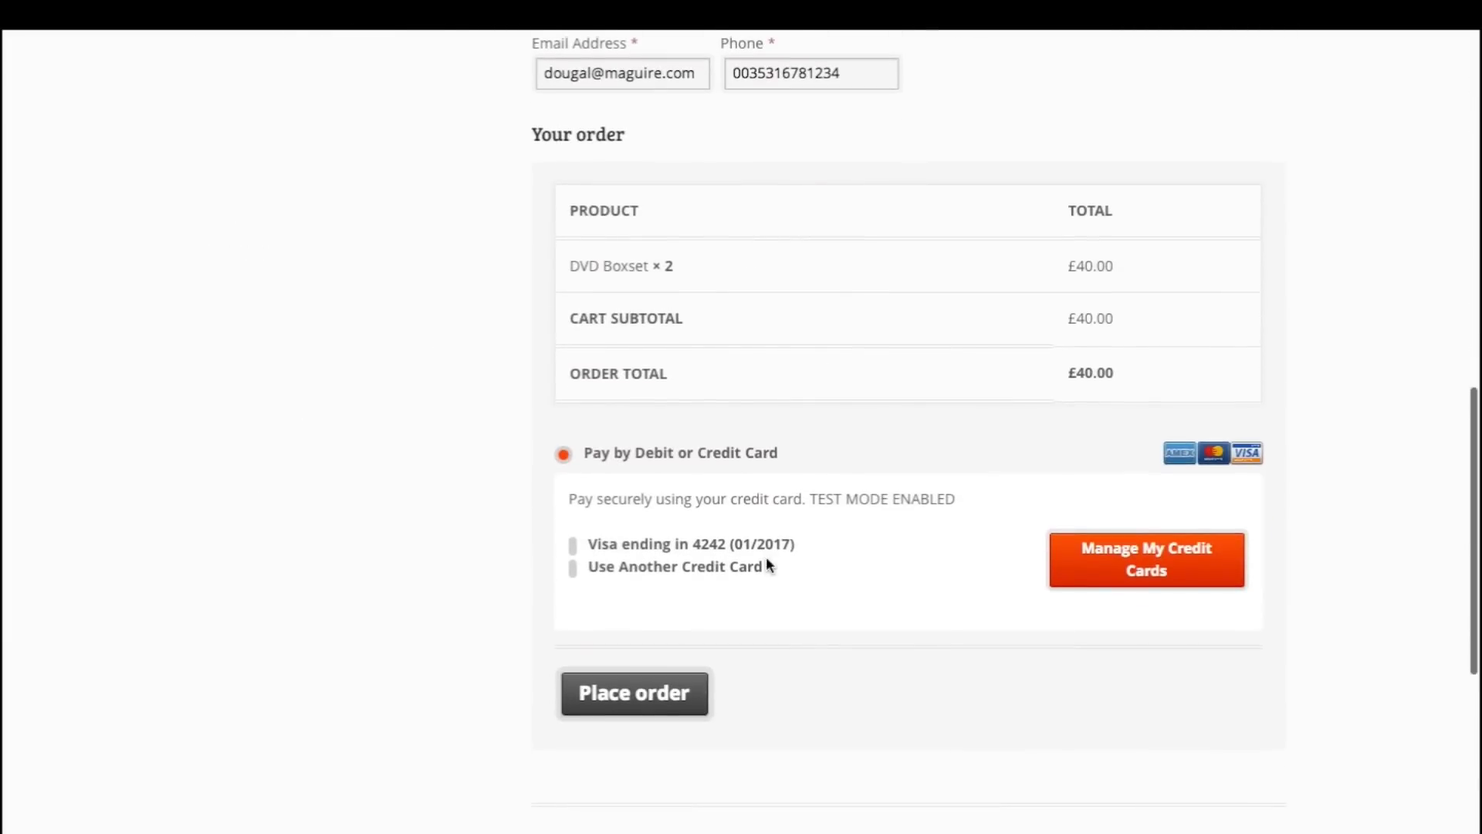
left_click(573, 546)
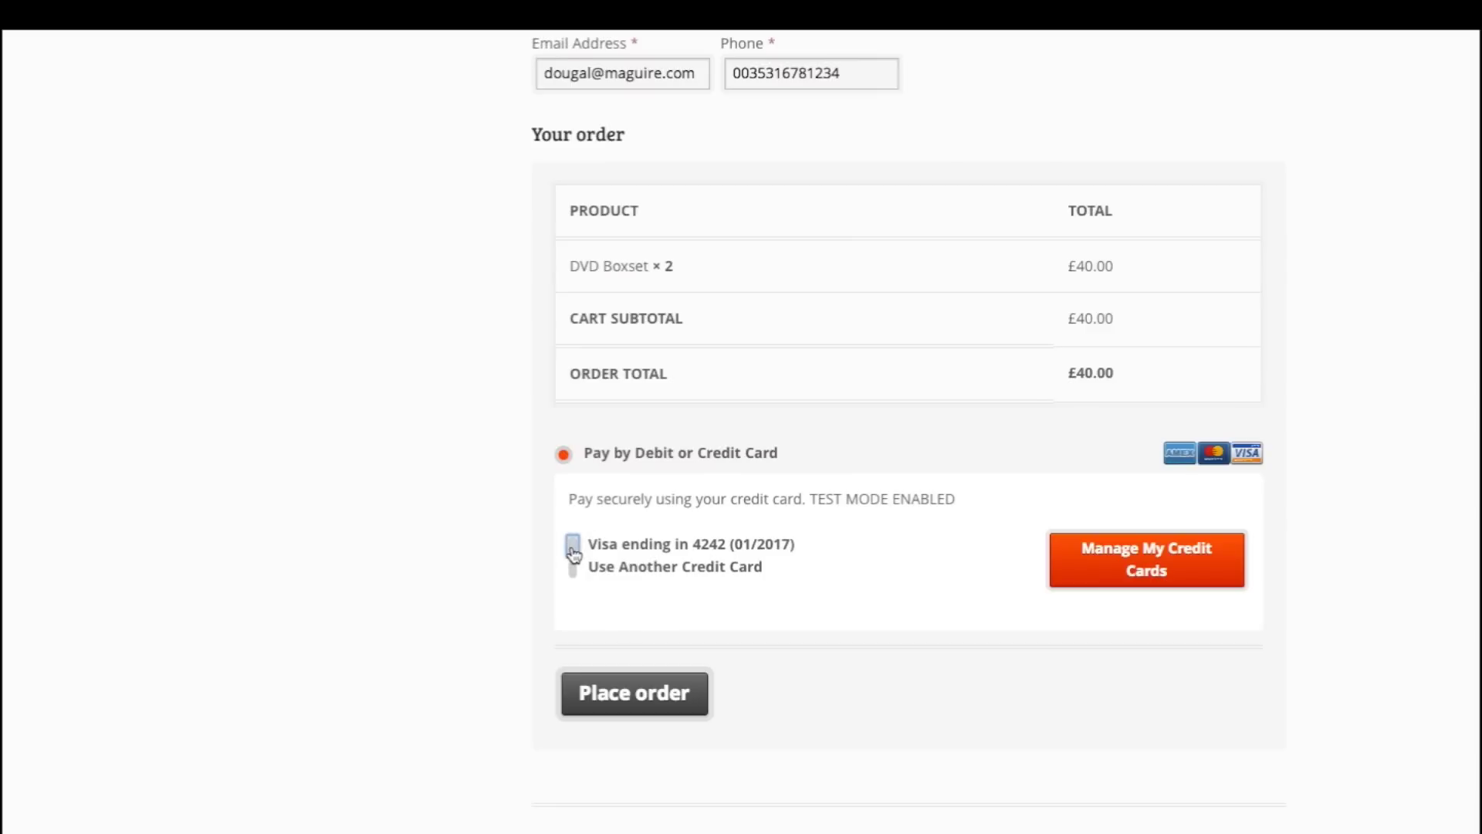
left_click(634, 693)
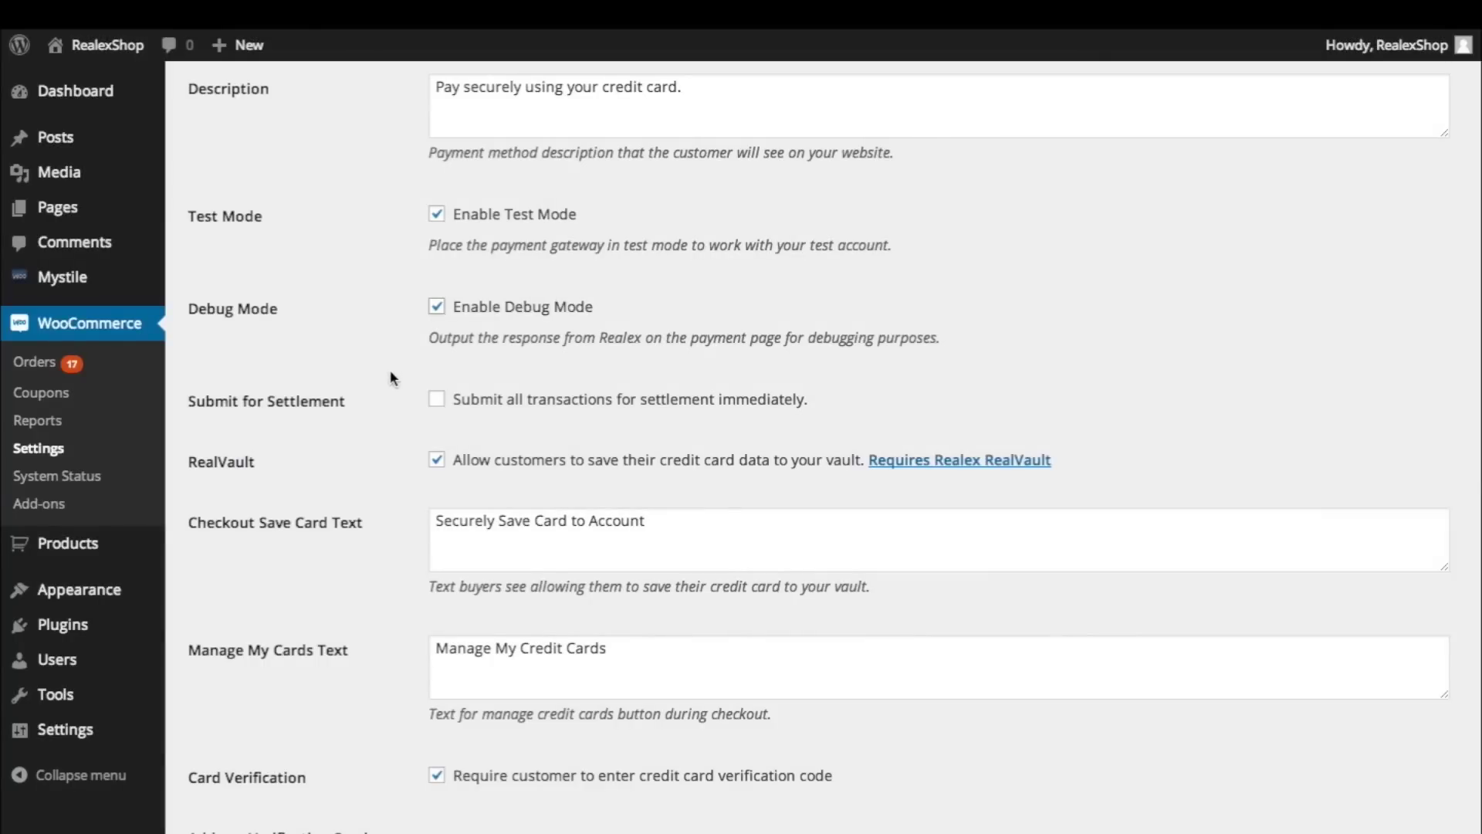
Step: Keep 3DSecure enabled and toggle the liability shift requirement
scroll(392, 378, "down", 8)
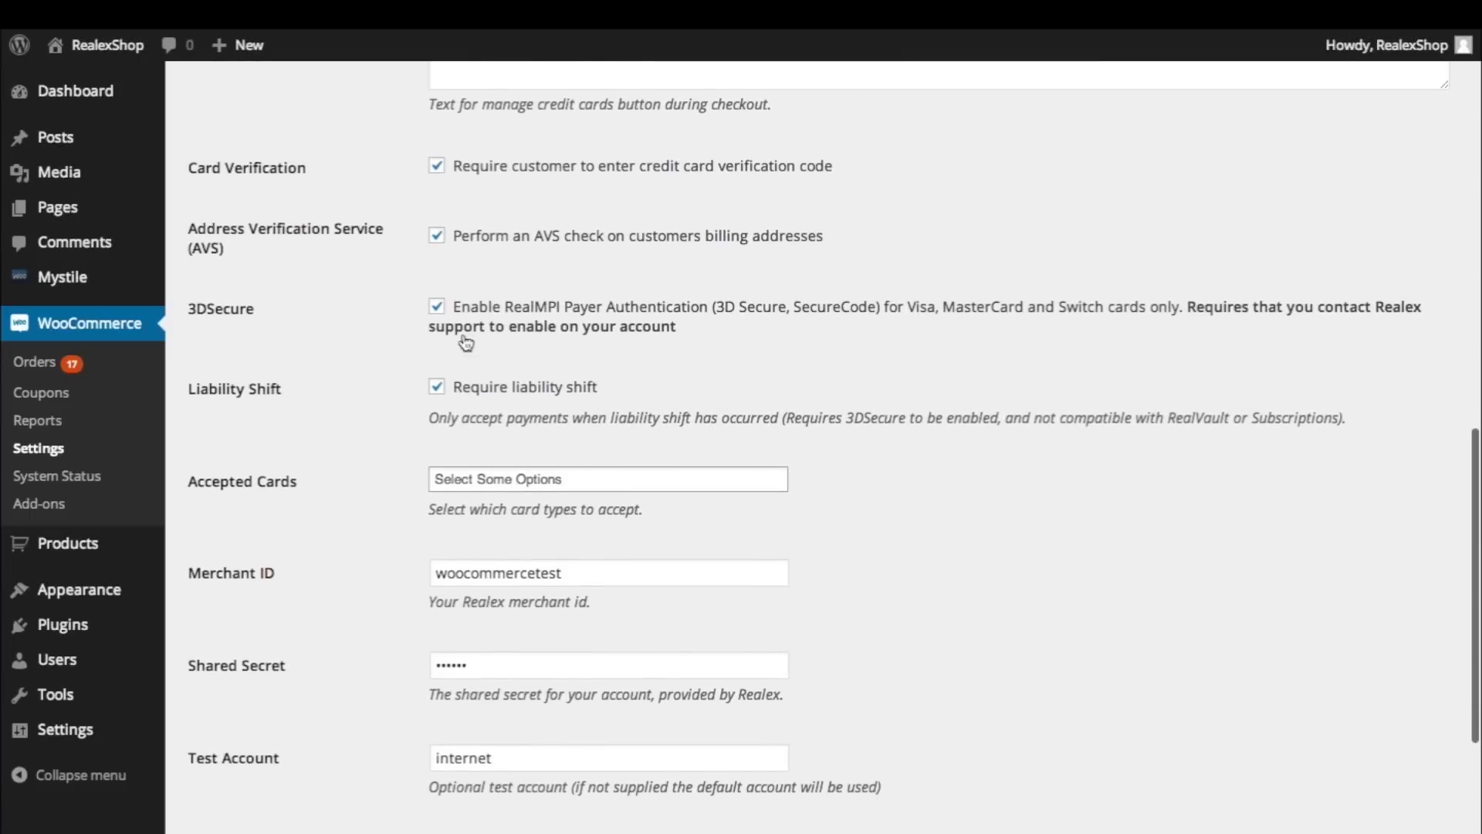
left_click(437, 308)
left_click(437, 308)
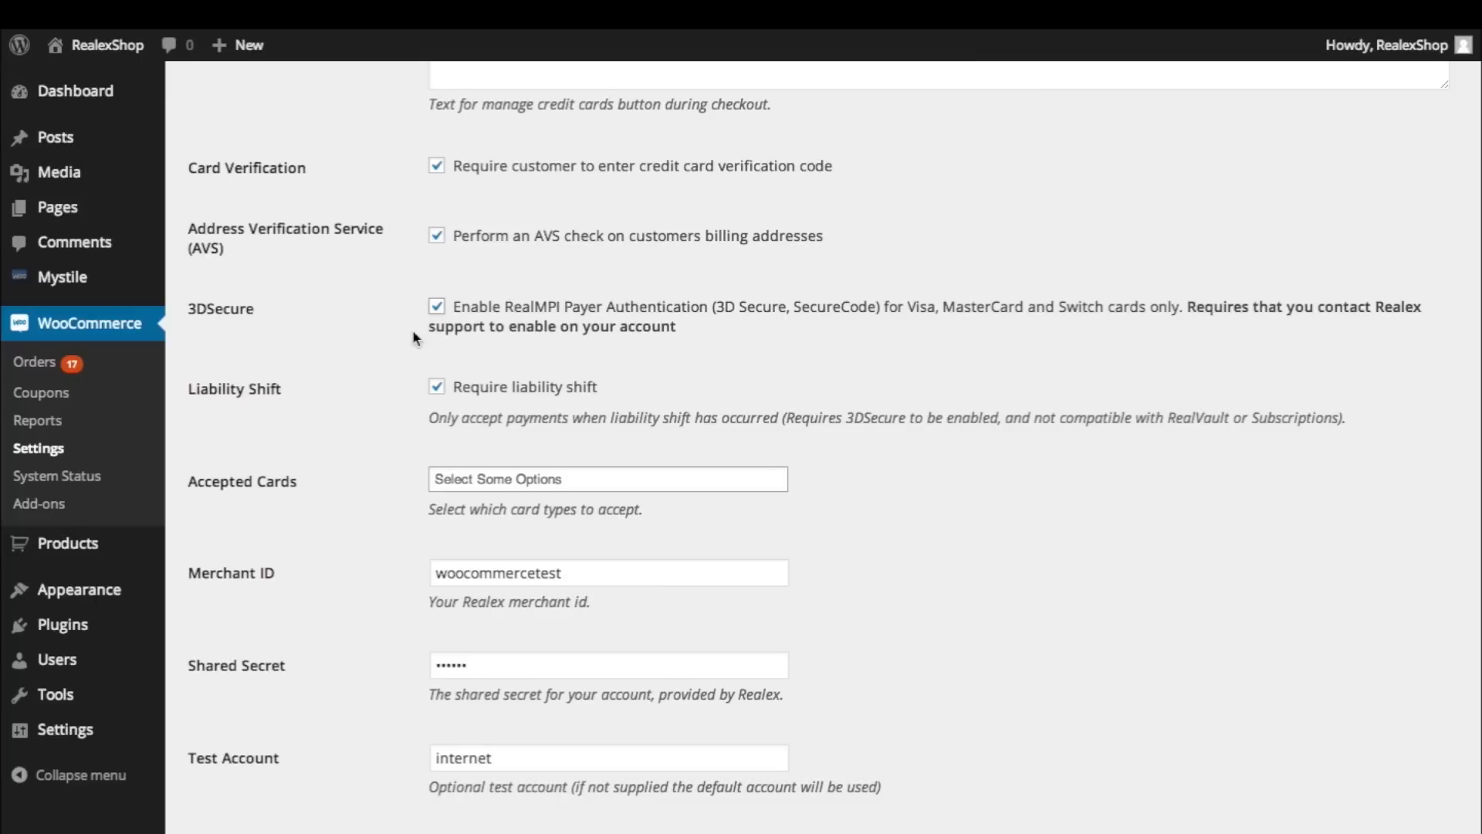
left_click(438, 389)
Step: Limit Accepted Cards to Visa and MasterCard
left_click(462, 480)
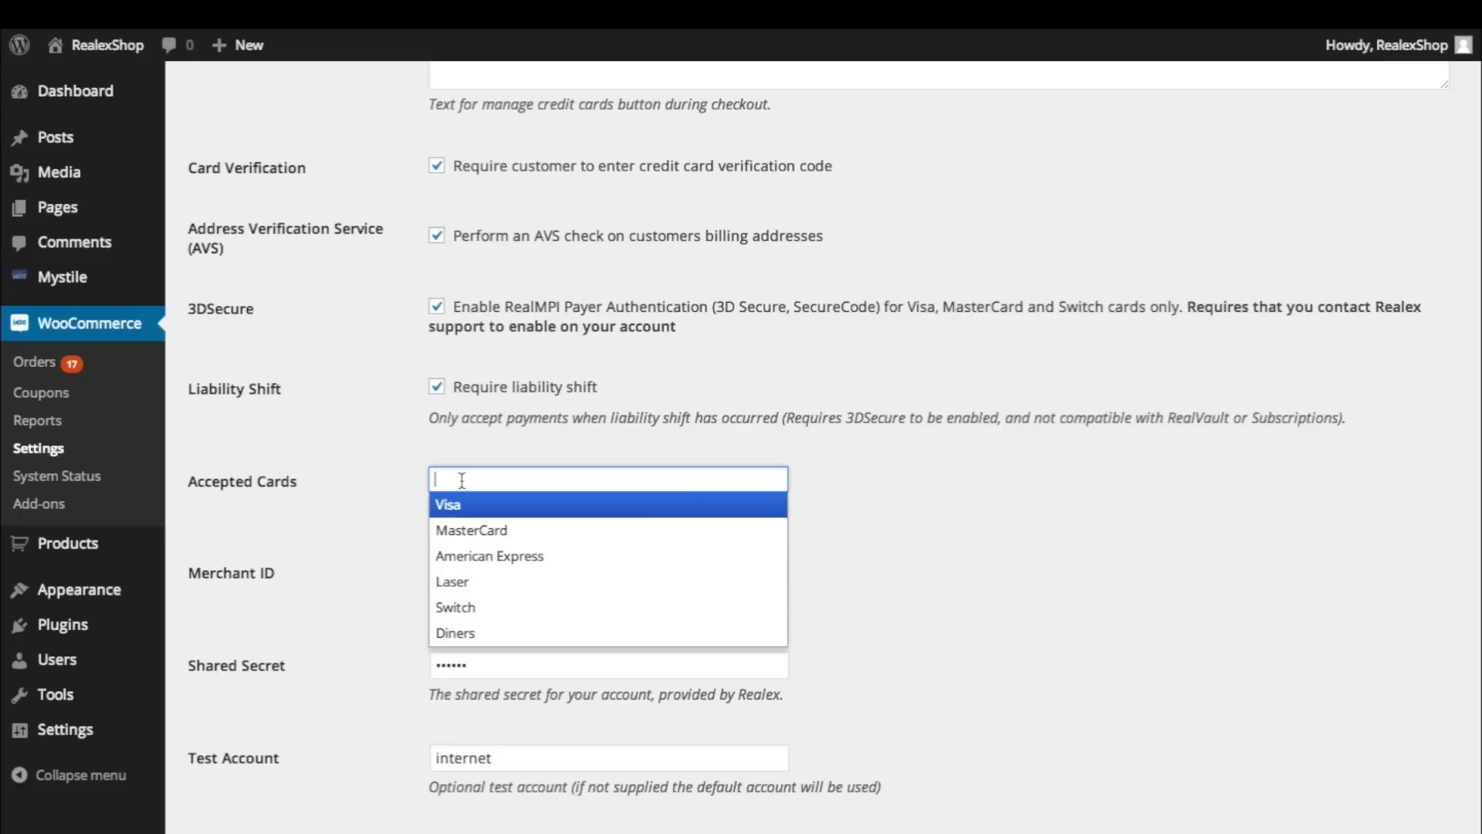
key("Return")
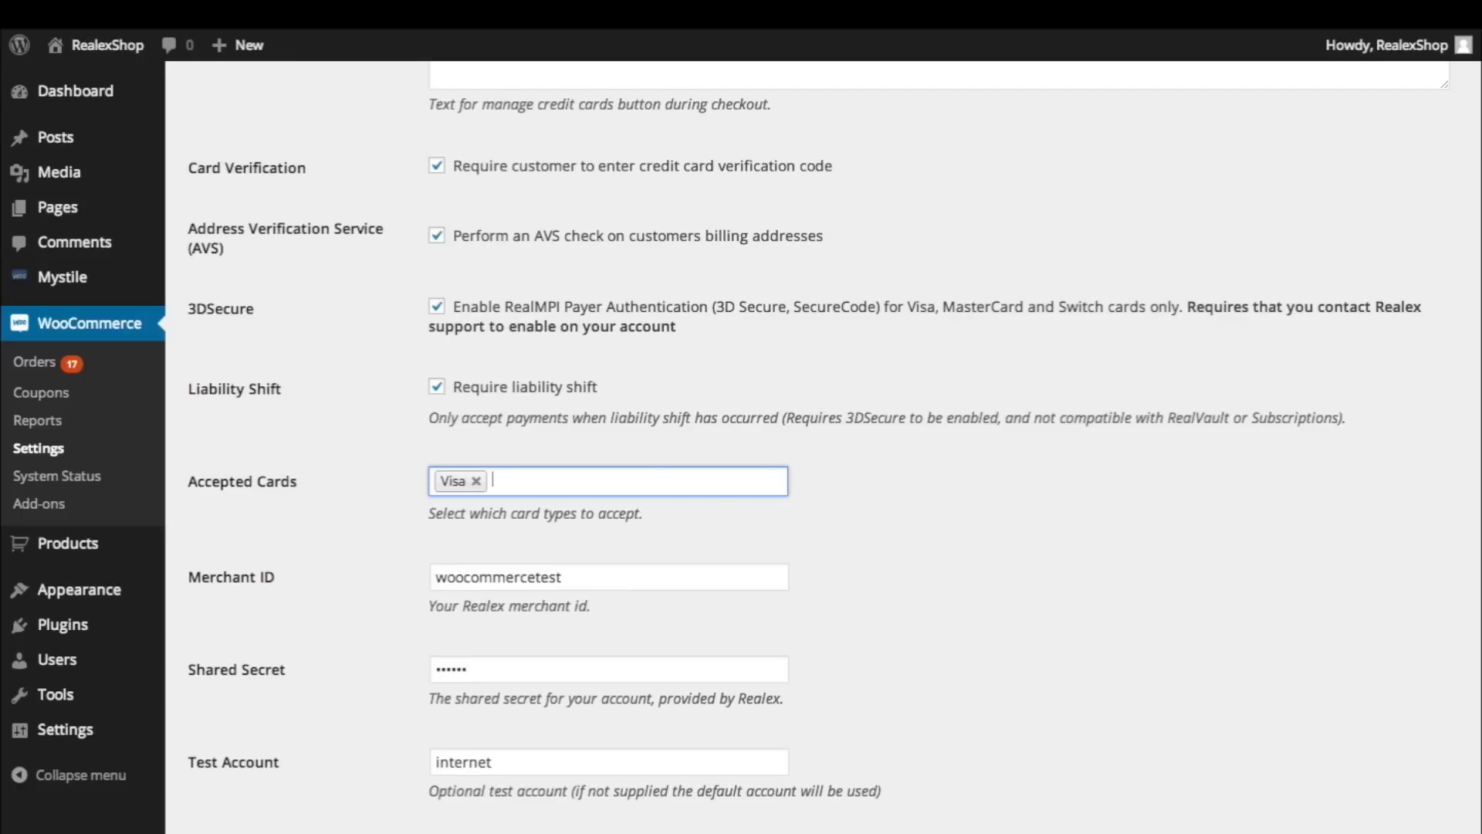
type("ma")
key("Return")
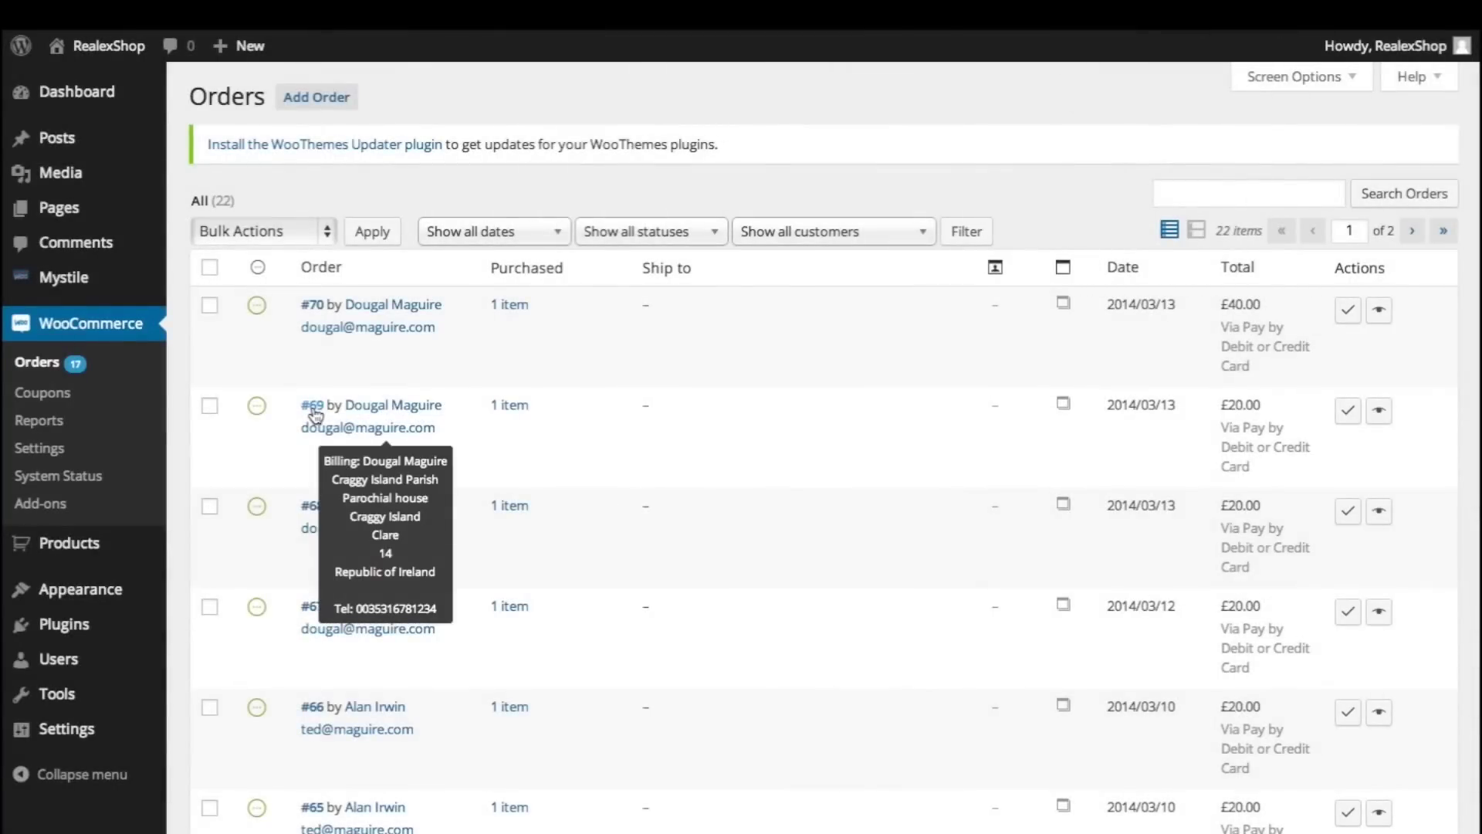
Step: Open order #69 and review its Billing and Shipping Details, then its items and notes
left_click(313, 408)
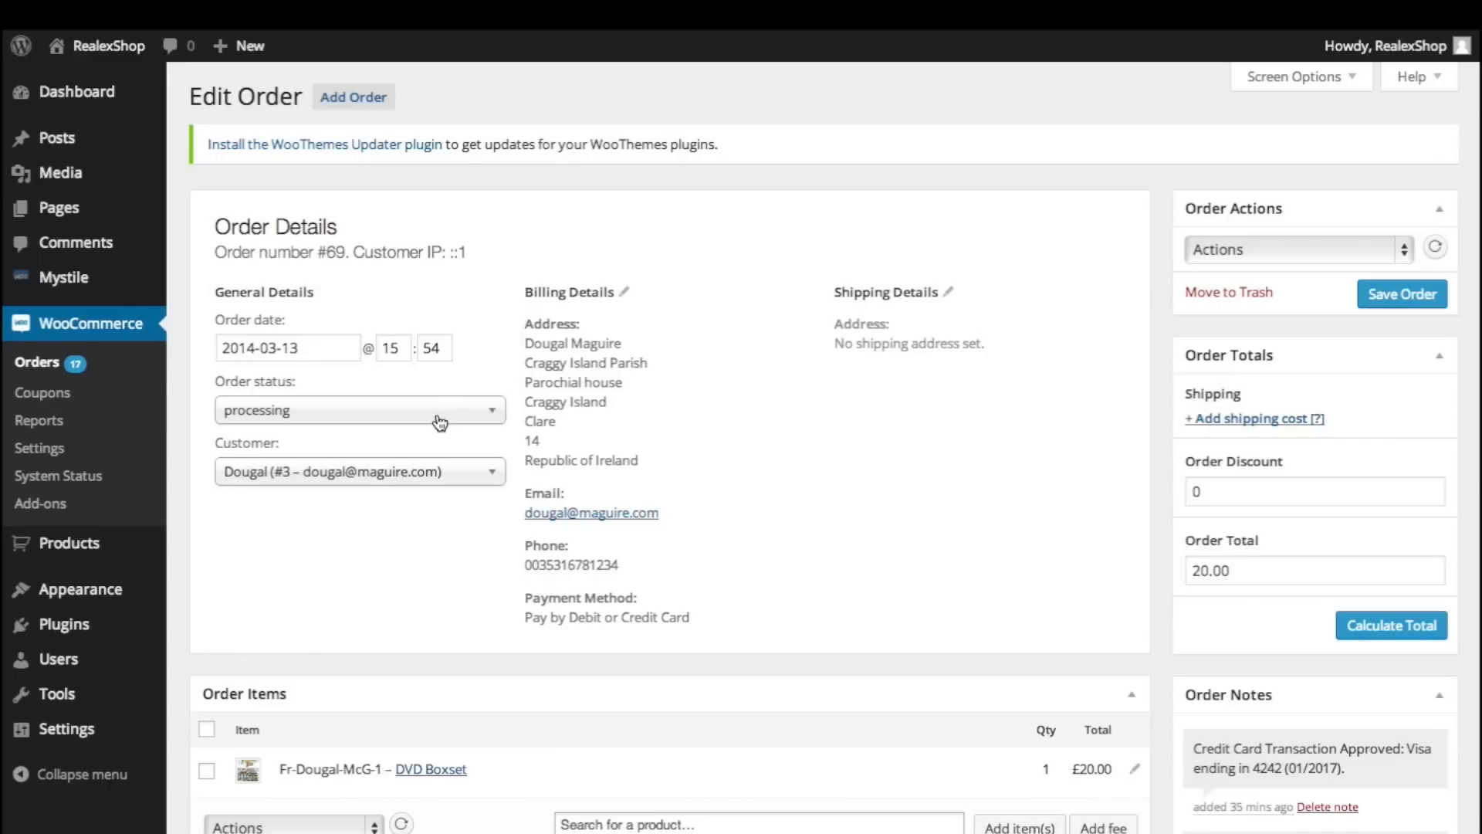
triple_click(545, 292)
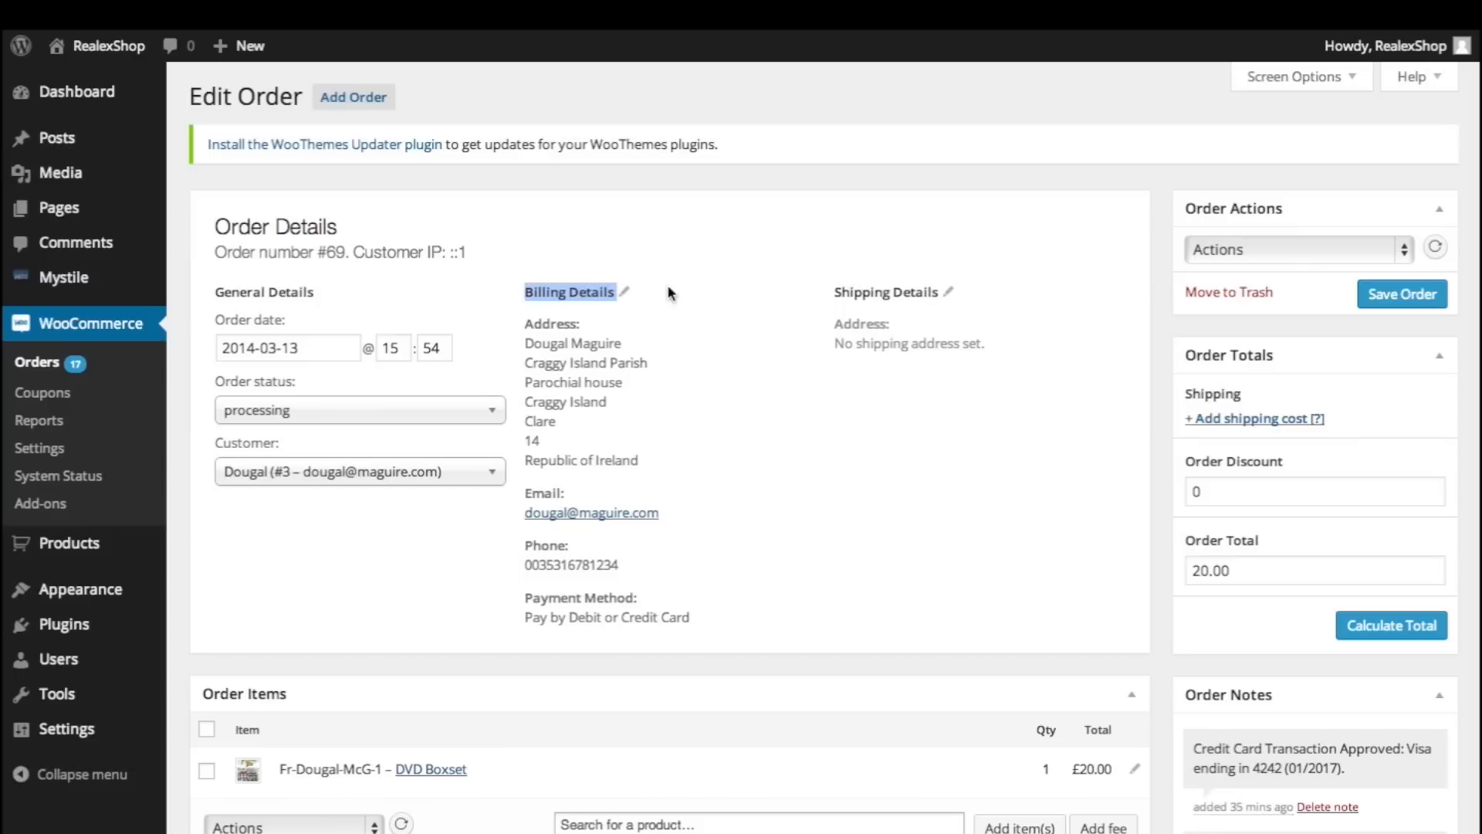
left_click_drag(826, 292, 938, 292)
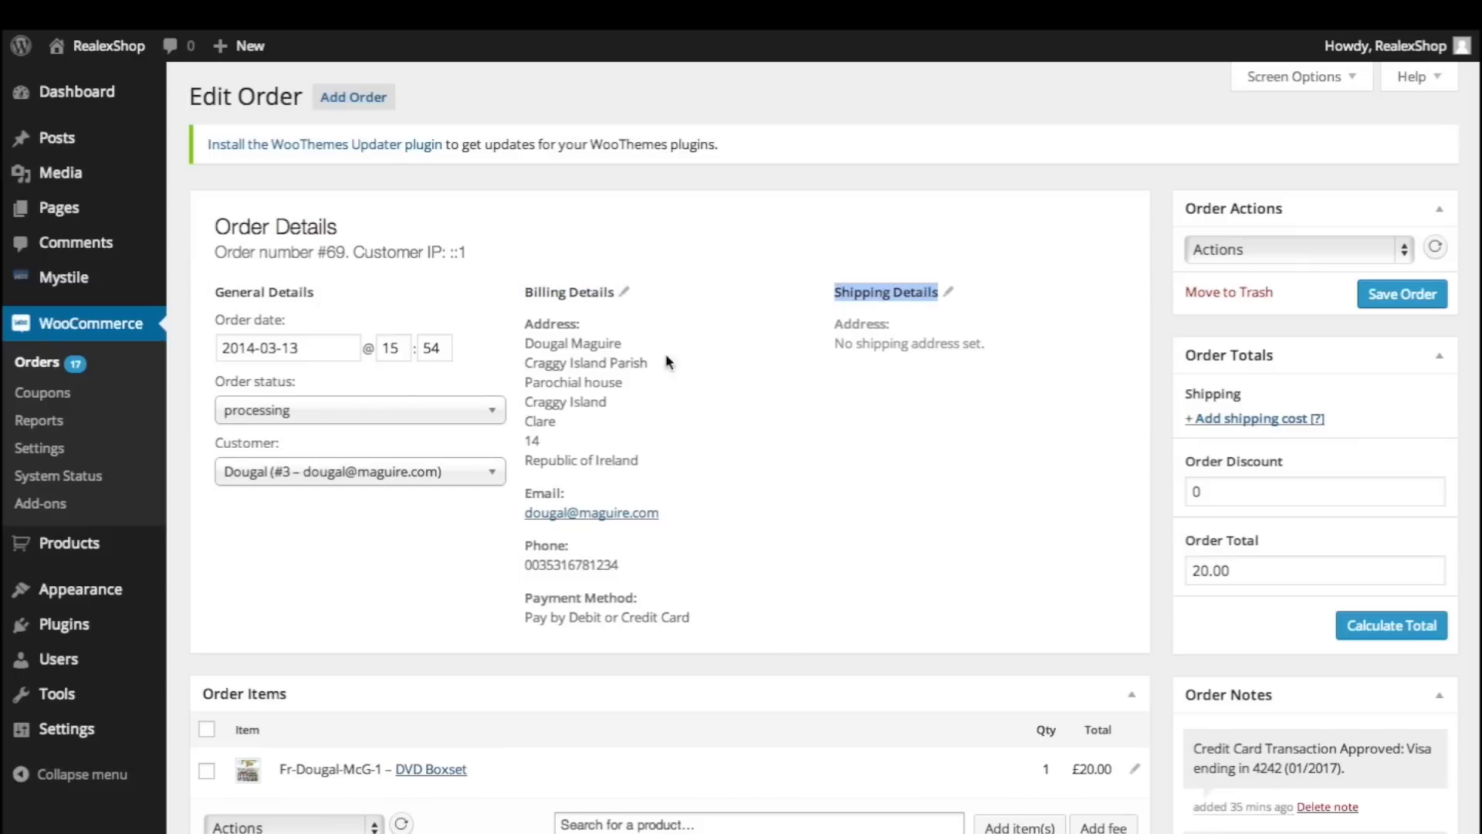
scroll(502, 519, "down", 5)
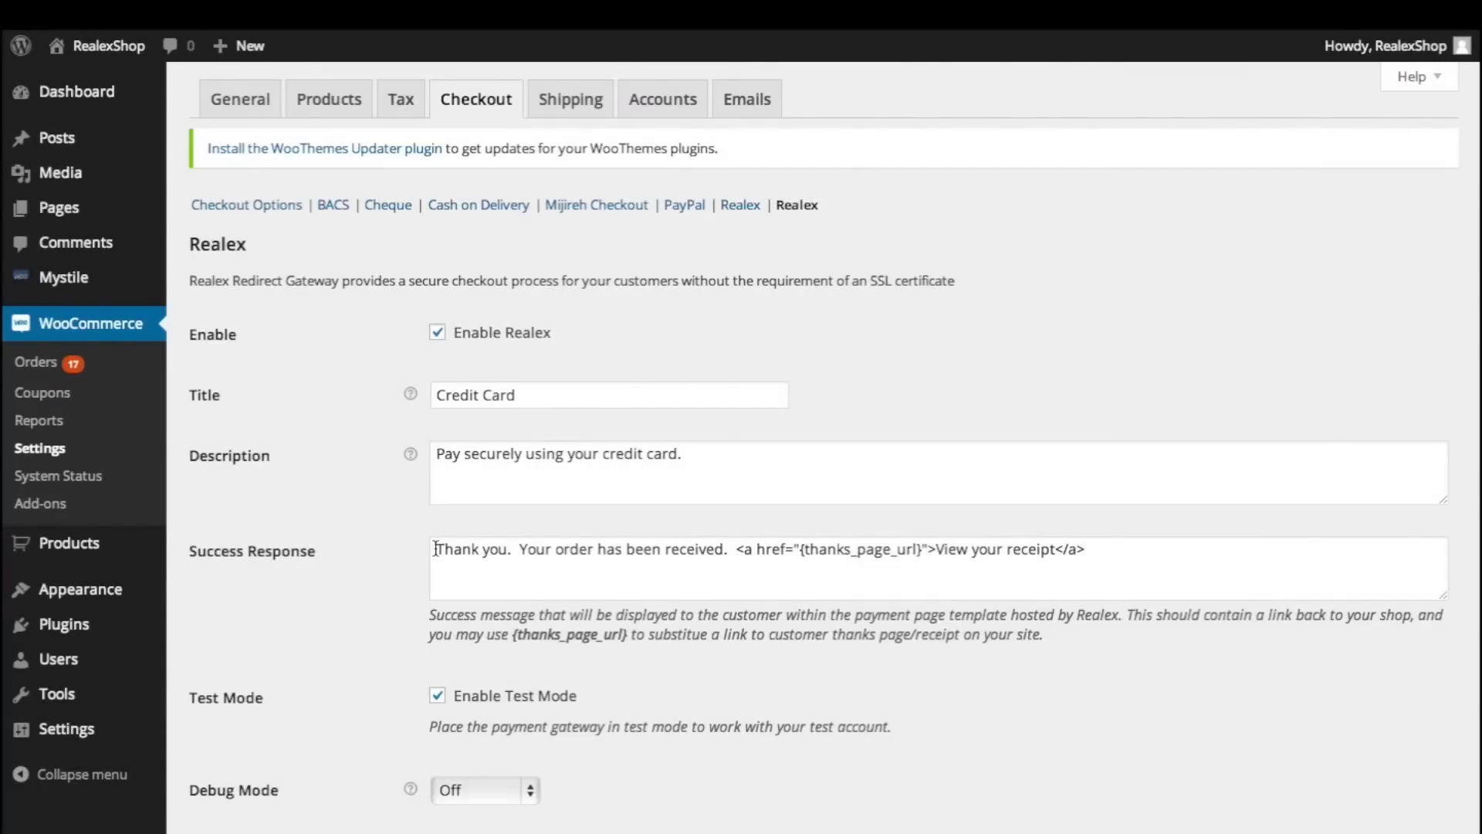
Step: Review the Success Response, toggle the Response/Referring URLs certification, and save the redirect settings
left_click_drag(438, 549, 448, 579)
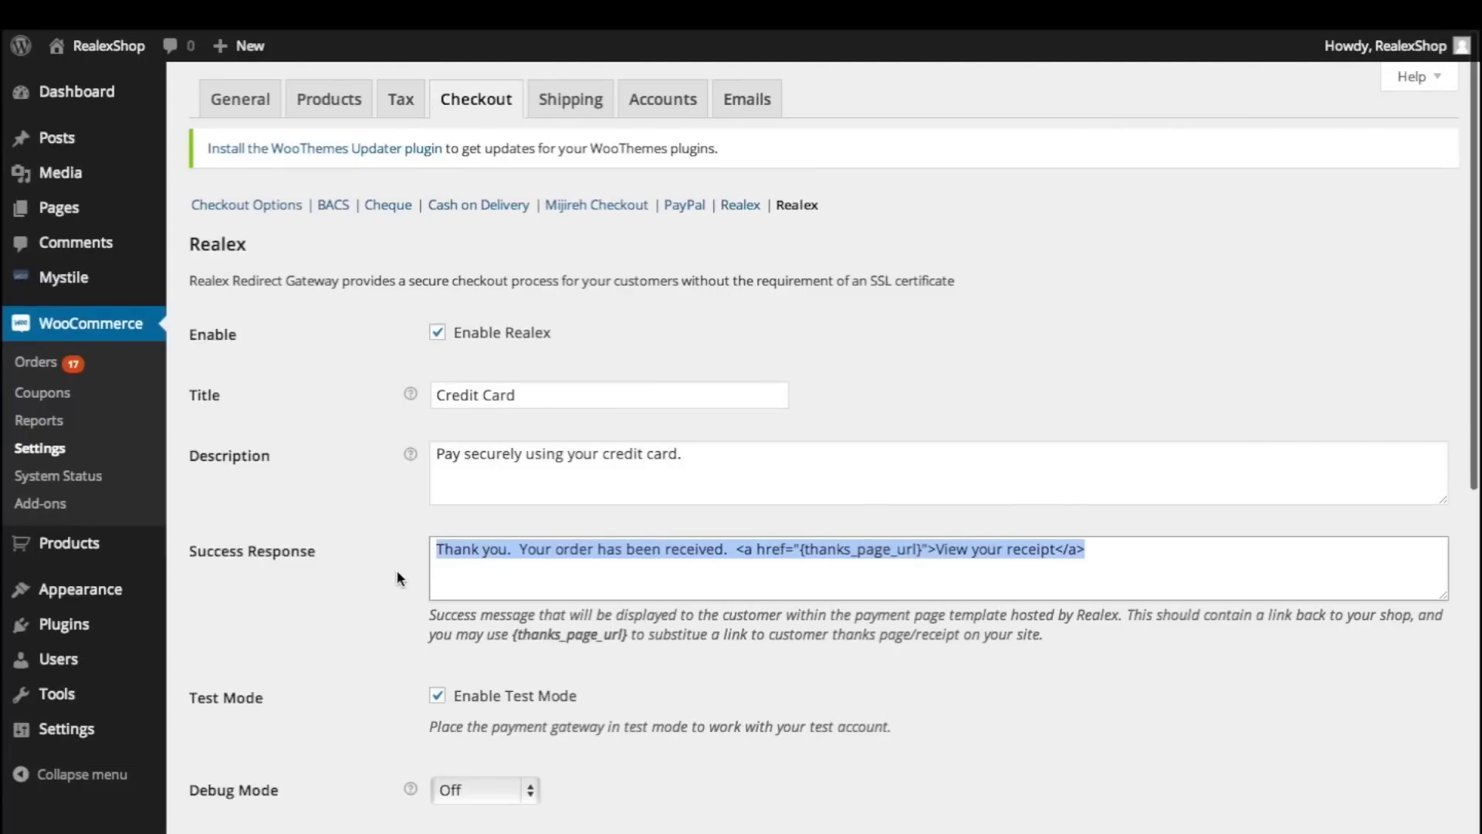
scroll(397, 571, "down", 9)
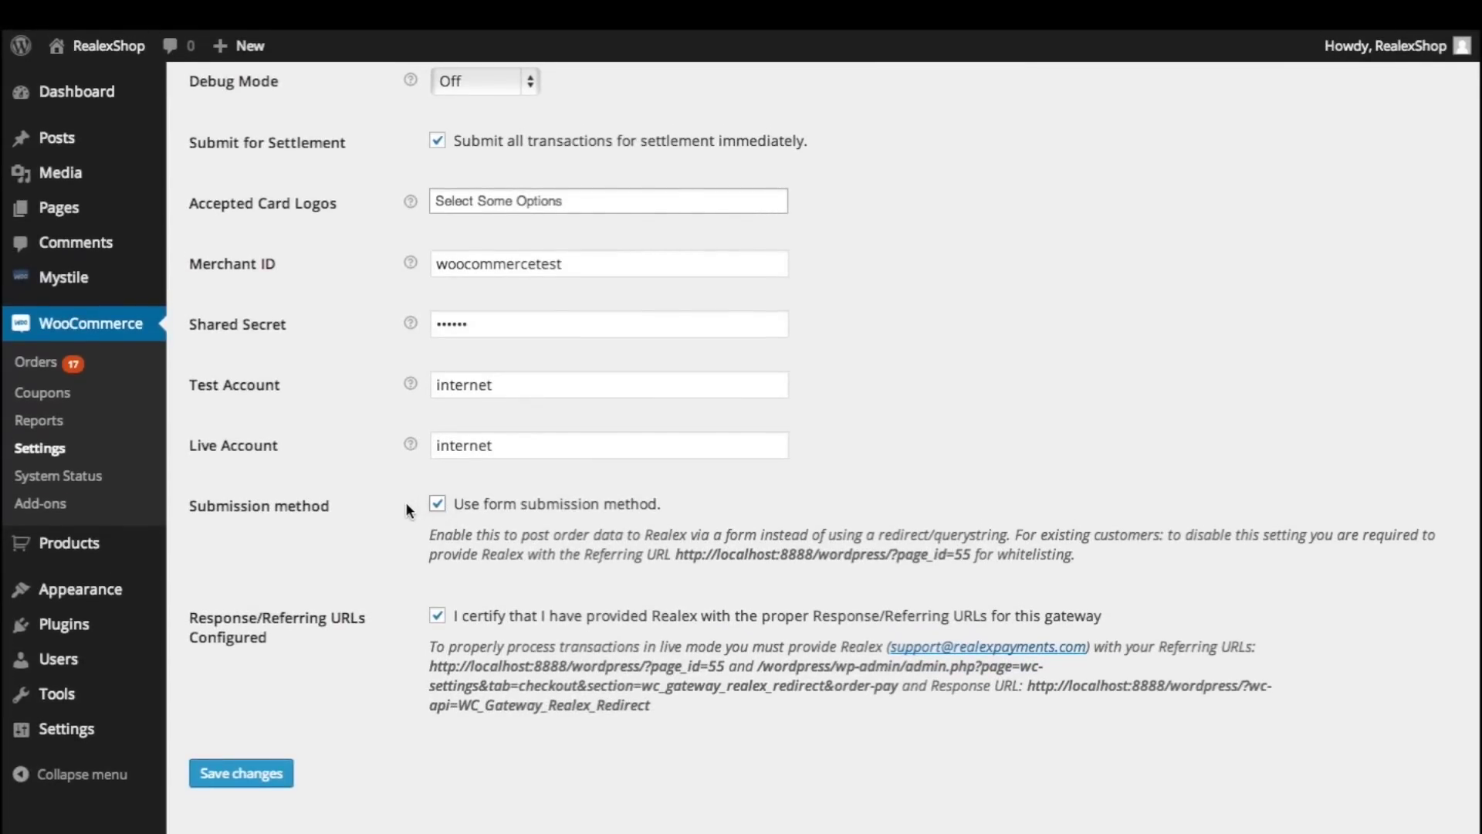
left_click(438, 617)
left_click(234, 775)
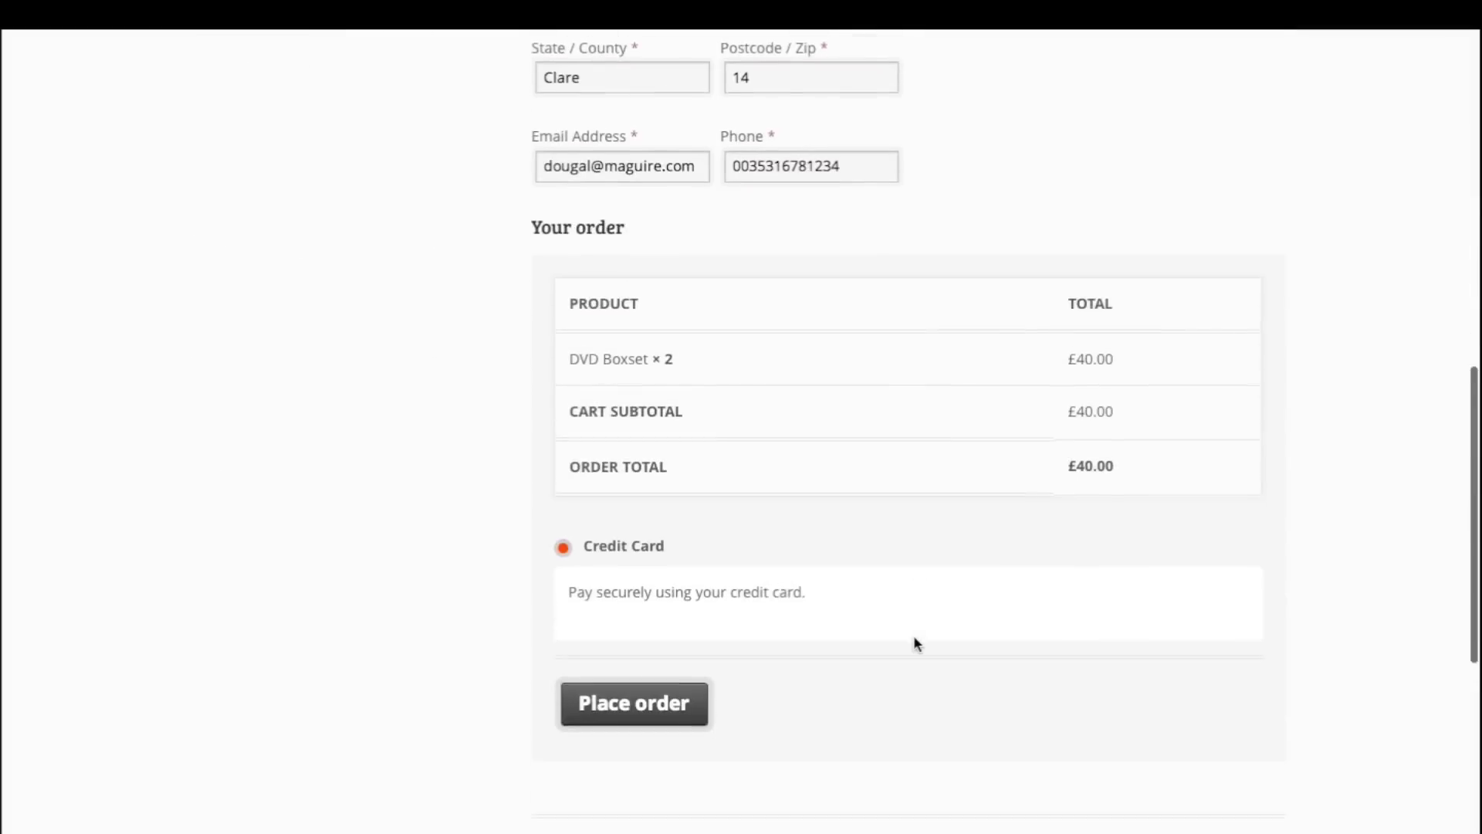
left_click(699, 691)
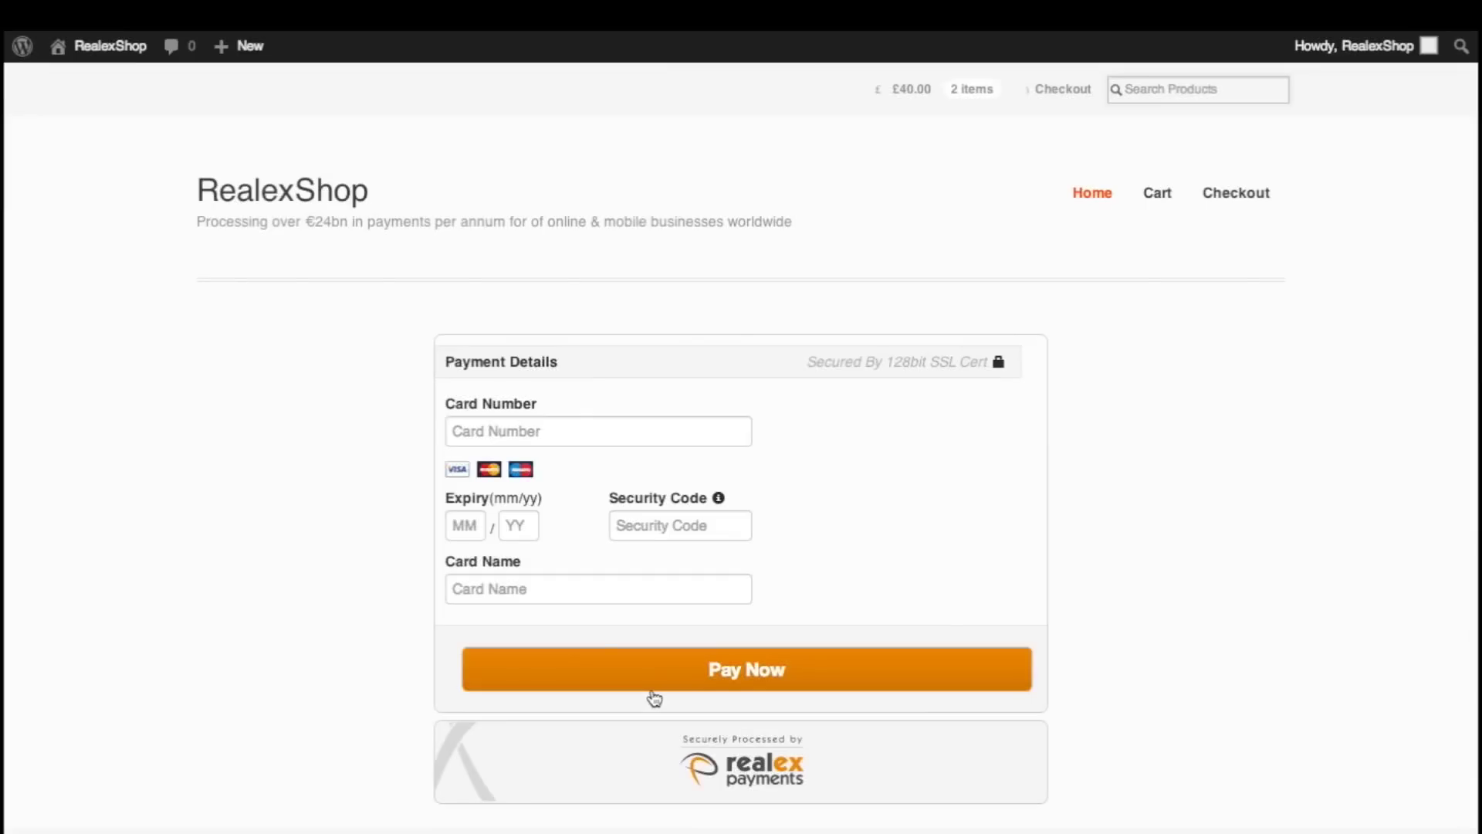
left_click(624, 436)
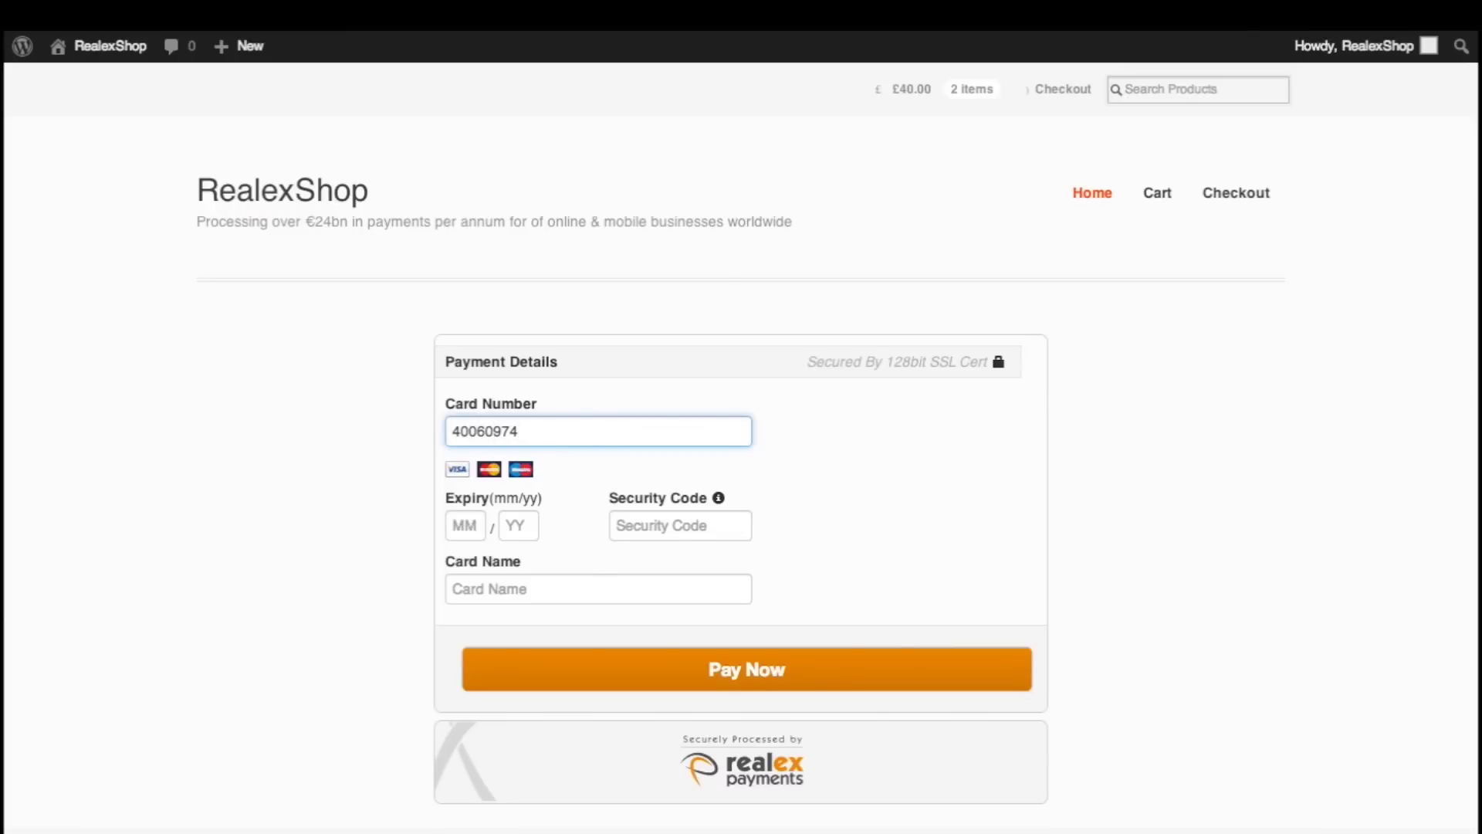
left_click(464, 529)
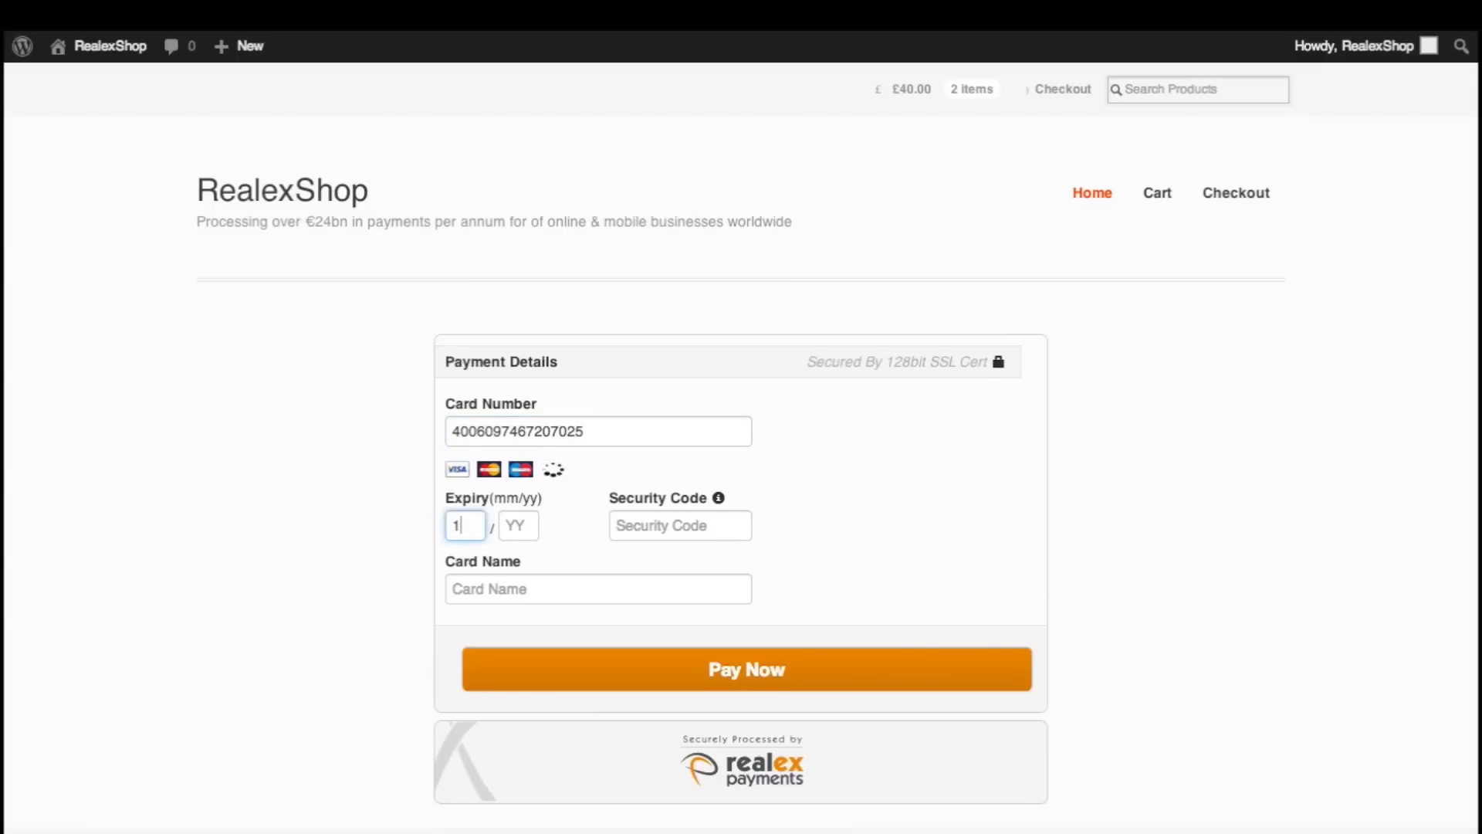
type("10")
left_click(519, 527)
type("19")
left_click(615, 525)
type("123")
Step: Fill in the cardholder's name, decline AUD conversion, and pay 40.00 GBP
scroll(649, 575, "down", 5)
left_click(517, 270)
type("Dougal Maguire")
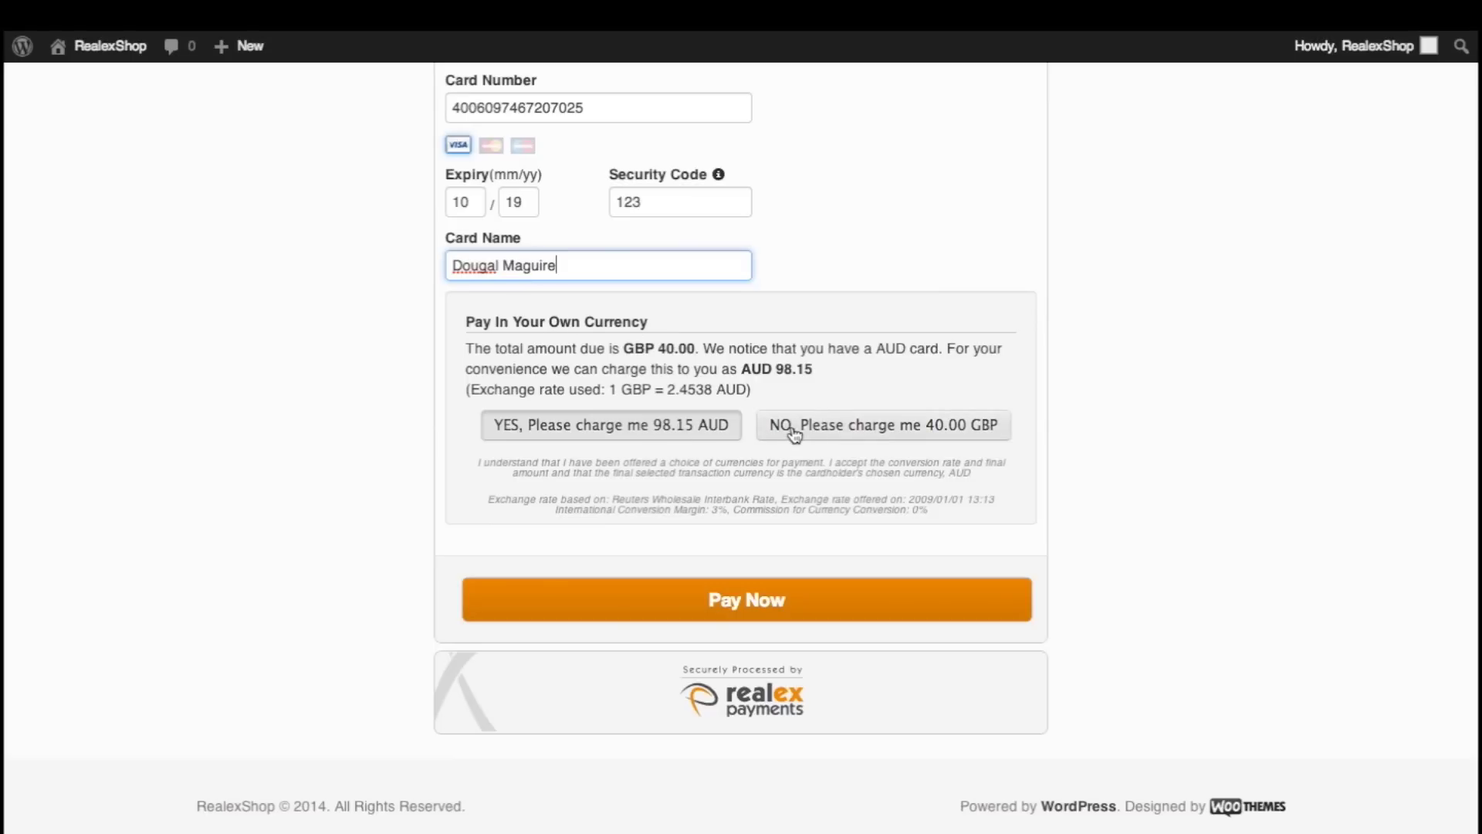
left_click(795, 434)
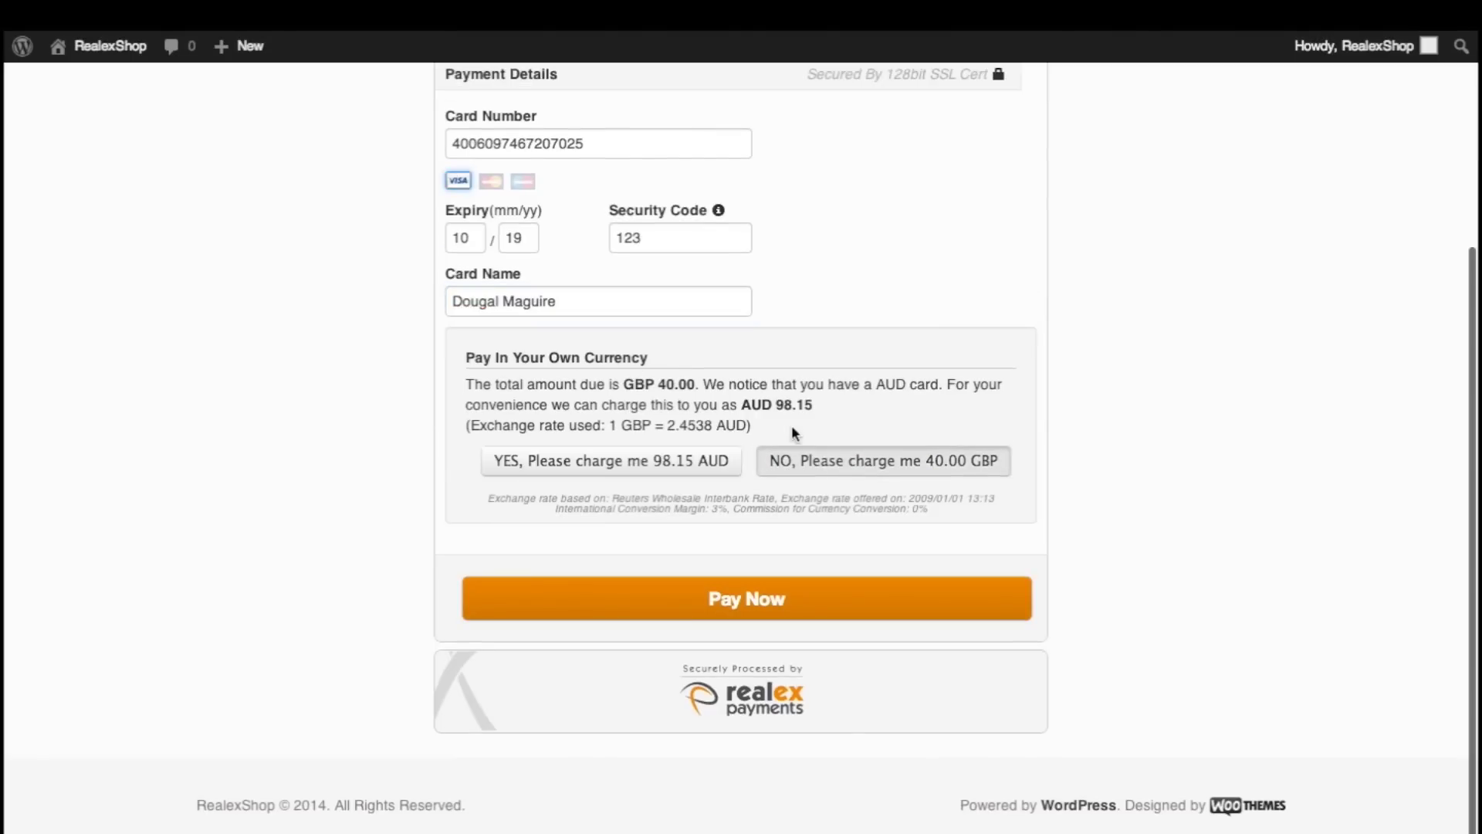
left_click(741, 598)
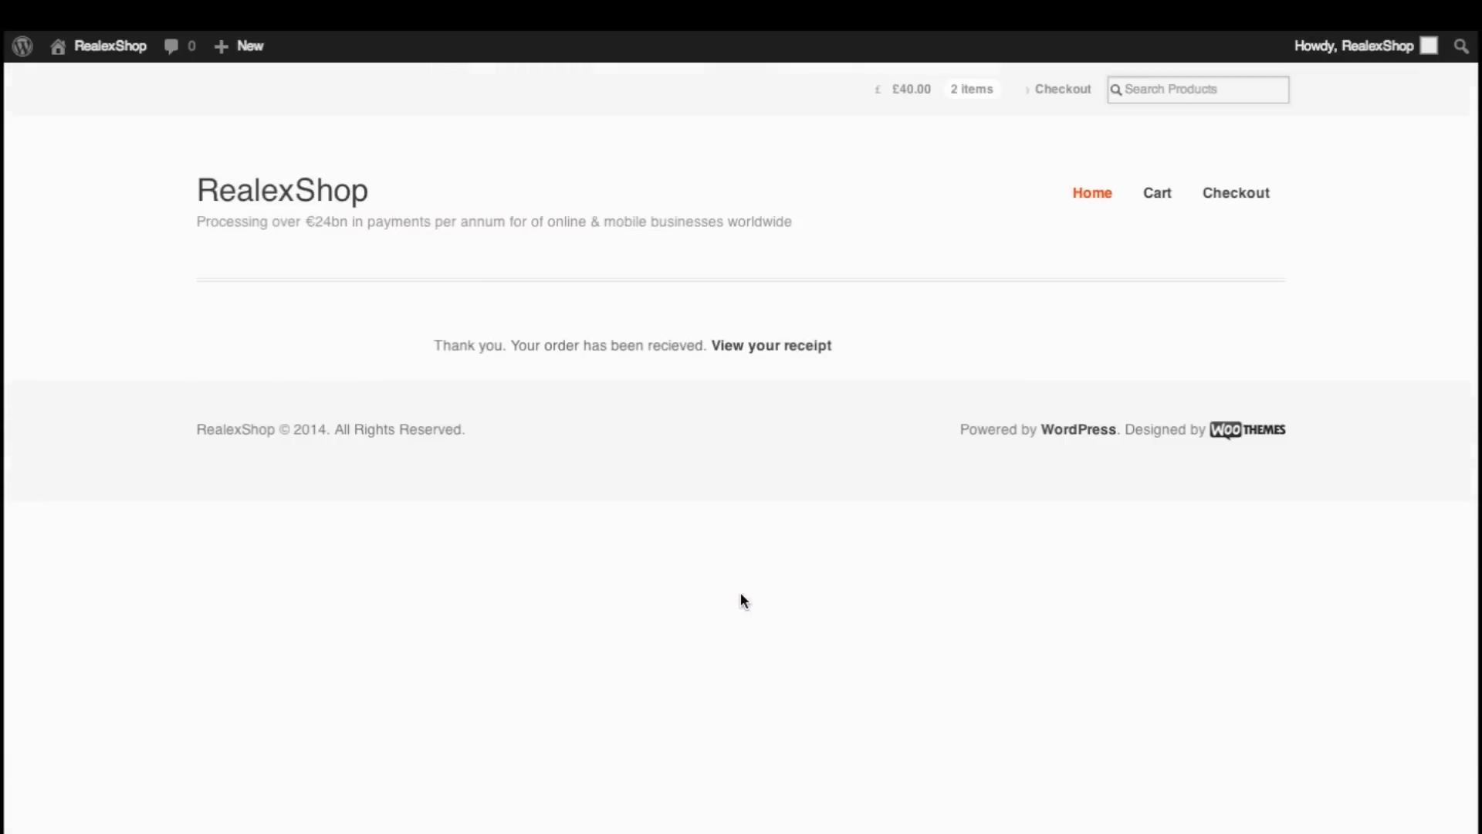
Step: View the receipt for order #75 and scroll through its £40.00 two-DVD Boxset details
left_click(763, 348)
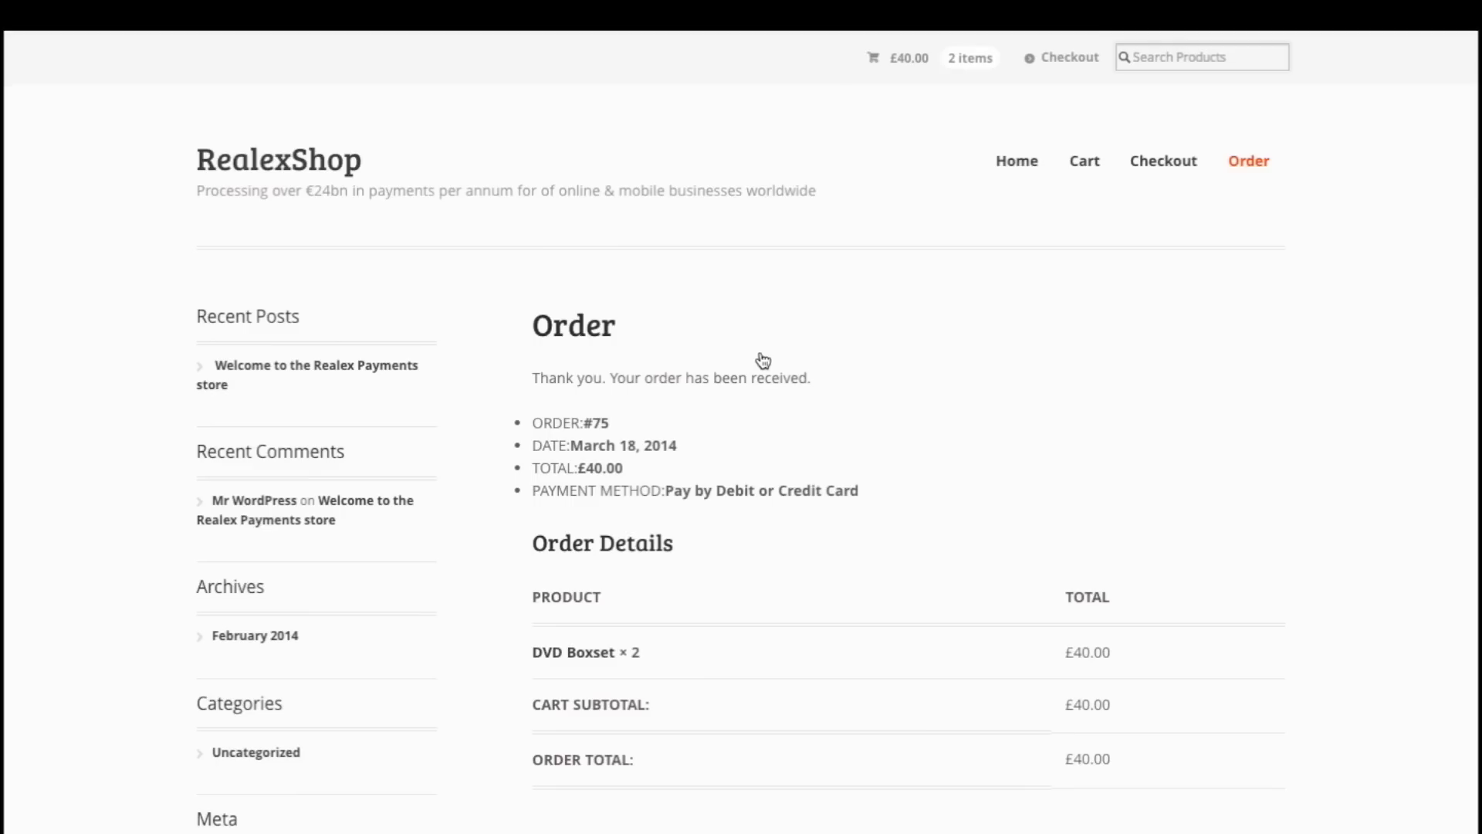
scroll(763, 359, "down", 5)
scroll(763, 361, "down", 4)
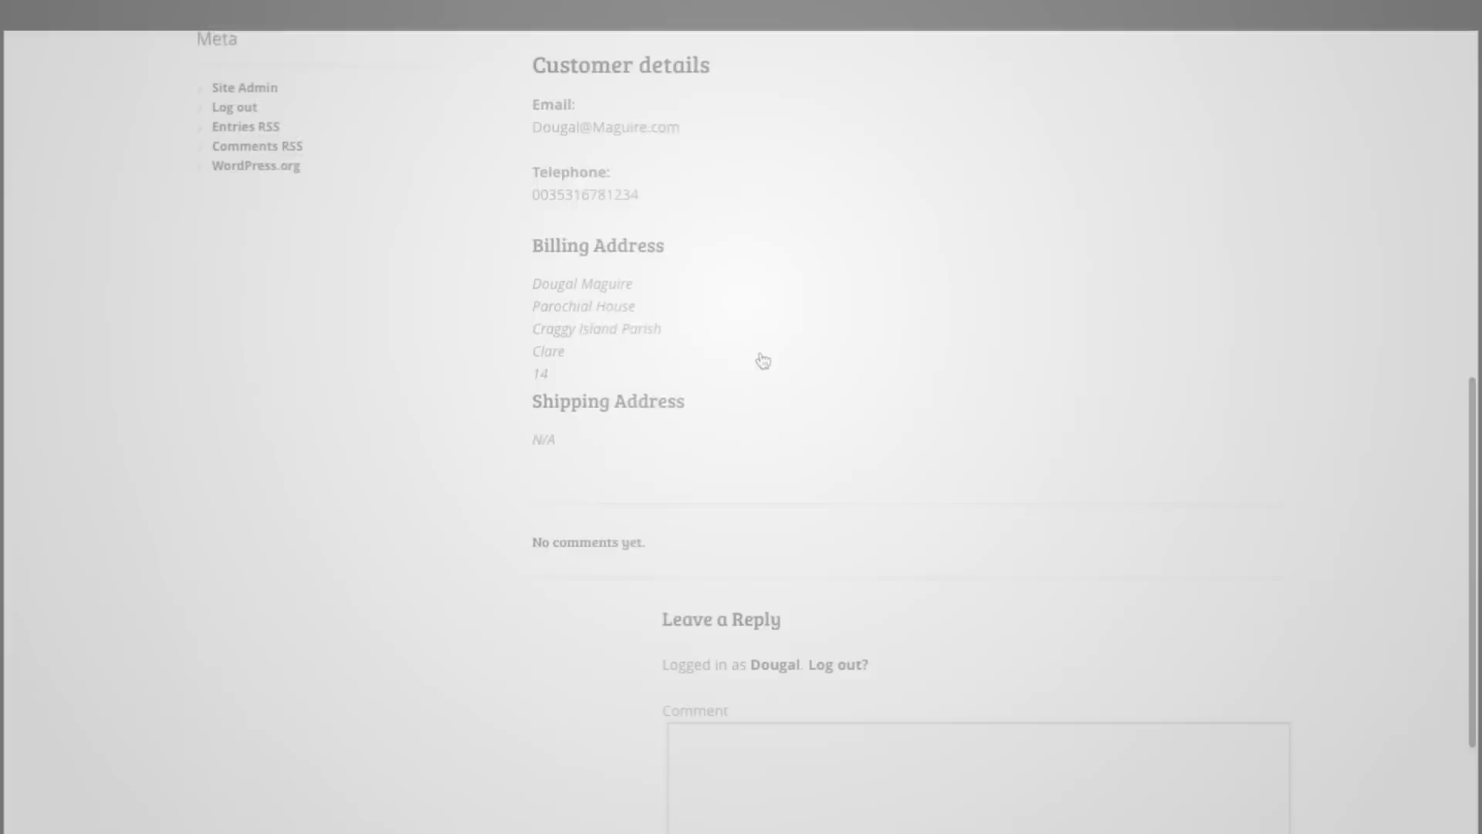